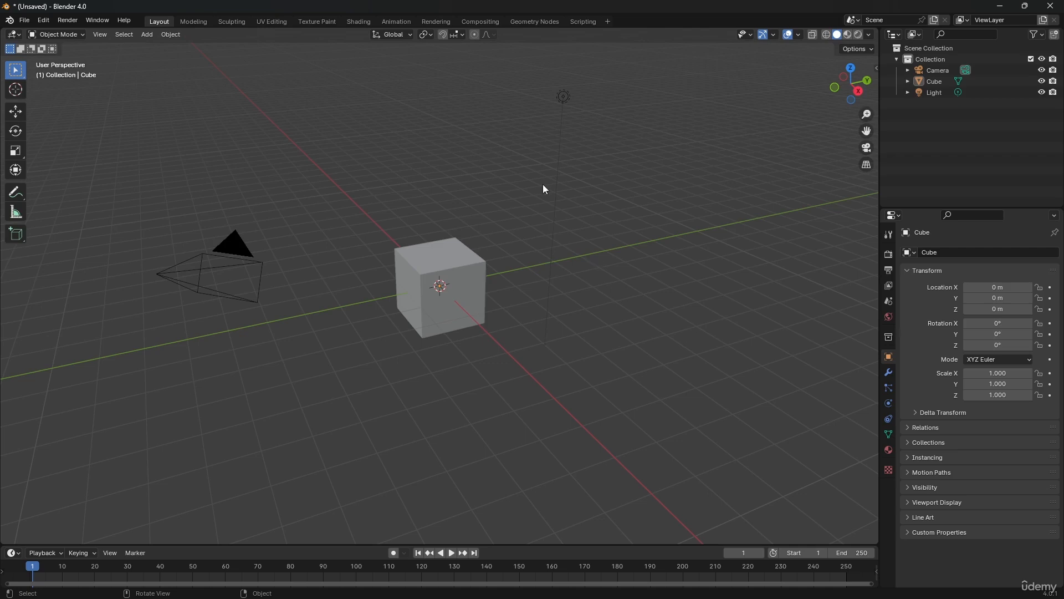
Delete the default cube from the scene
middle_click_drag(515, 201, 516, 237)
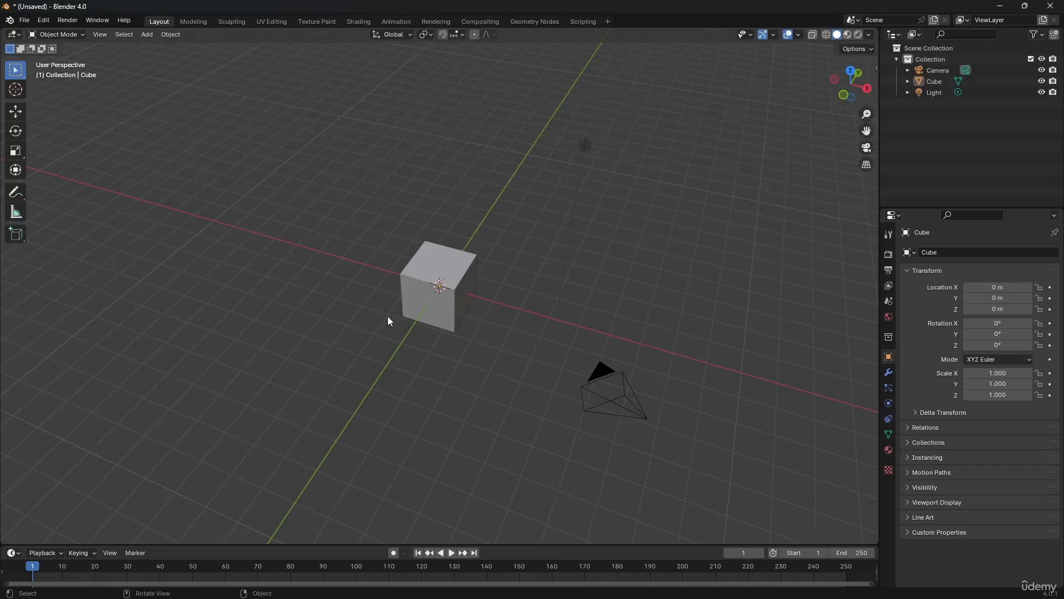
middle_click_drag(411, 279, 417, 258)
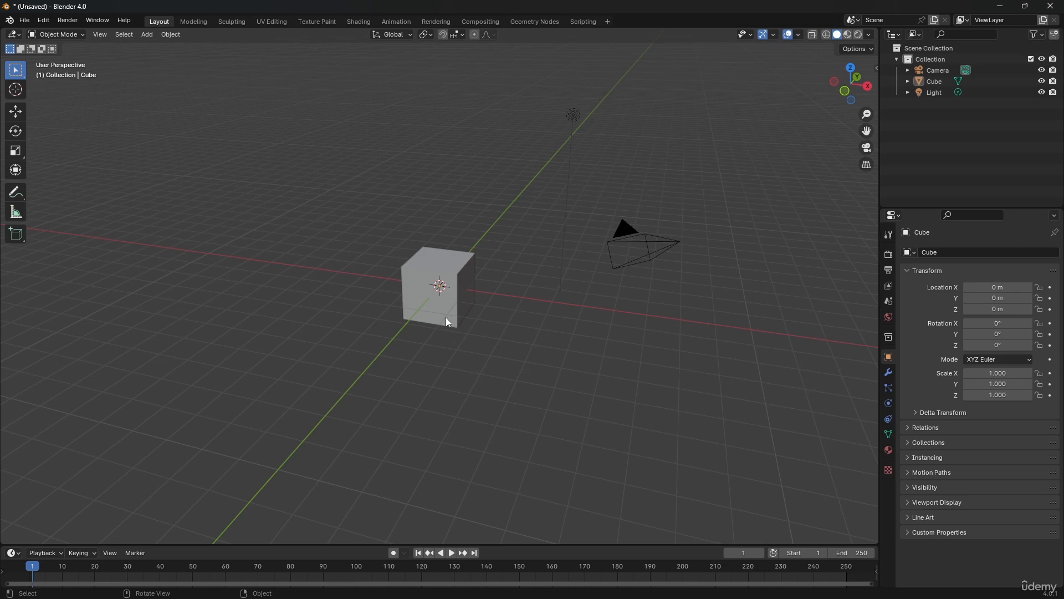
left_click(449, 286)
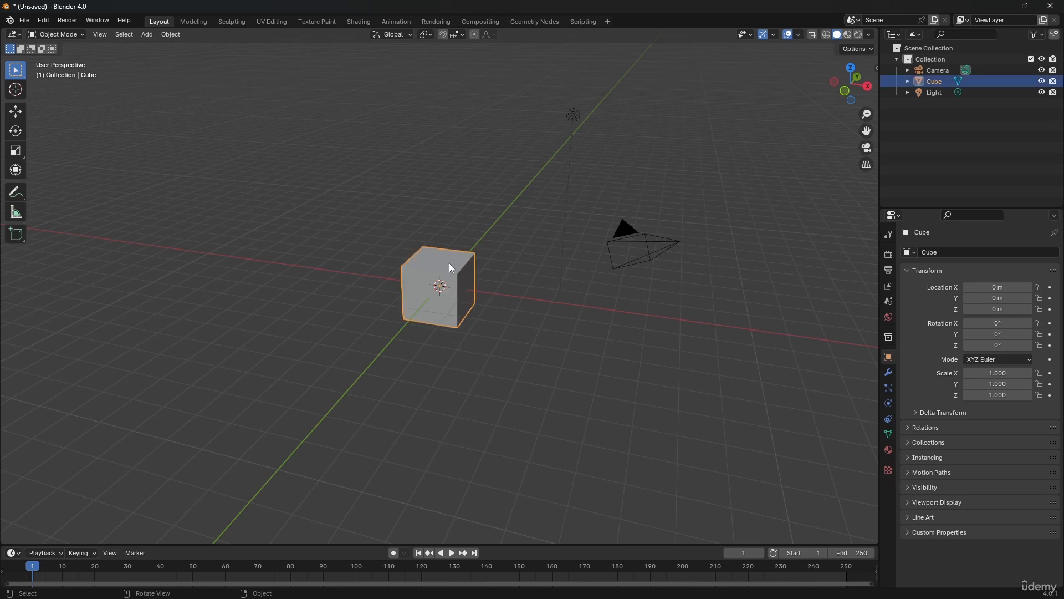
key("Delete")
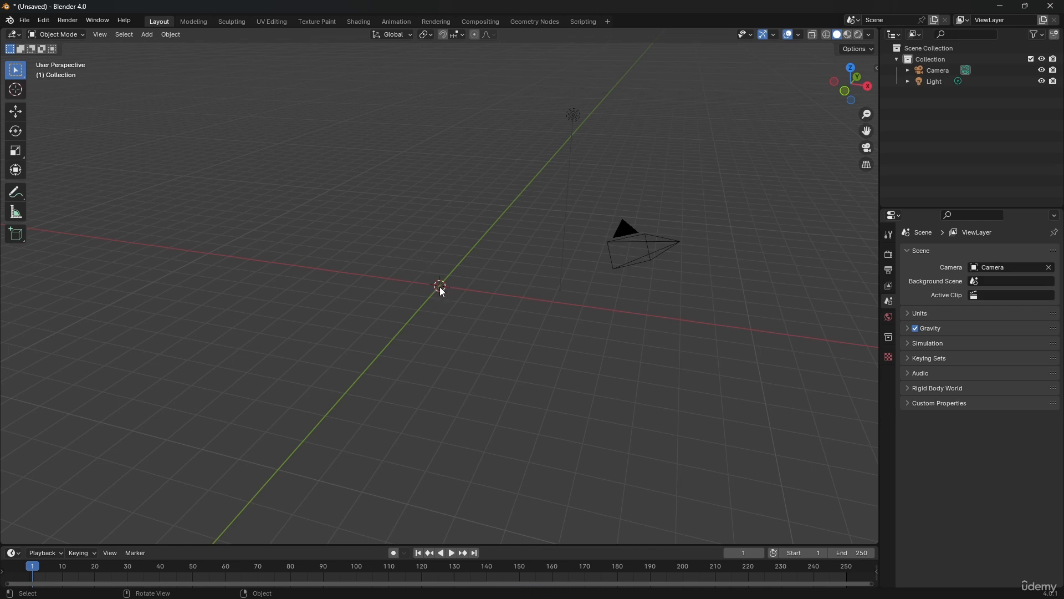
Add a new cube mesh at the world origin
key("shift+a")
mouse_move(436, 299)
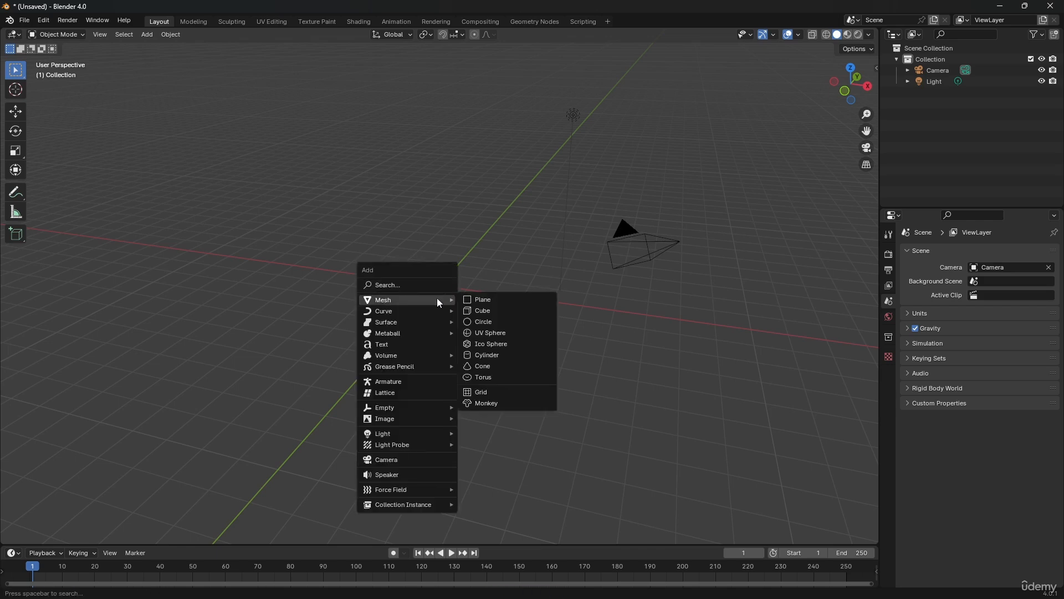
left_click(486, 312)
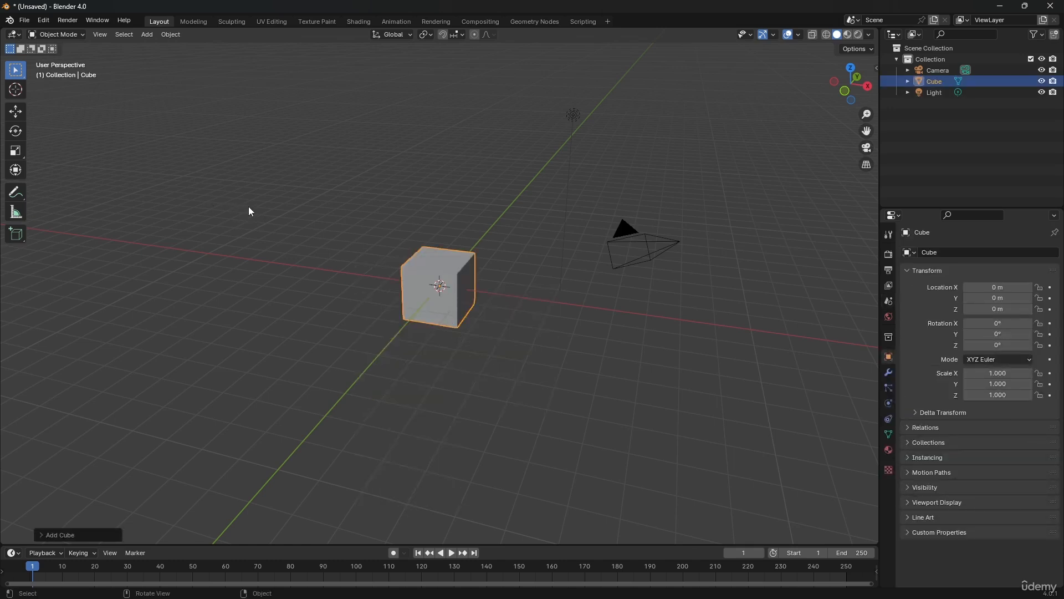
Try moving the cube about 2.05 m along X, about 5.89 m along Y and about 4.2 m along Z, and undo the moves
left_click(19, 114)
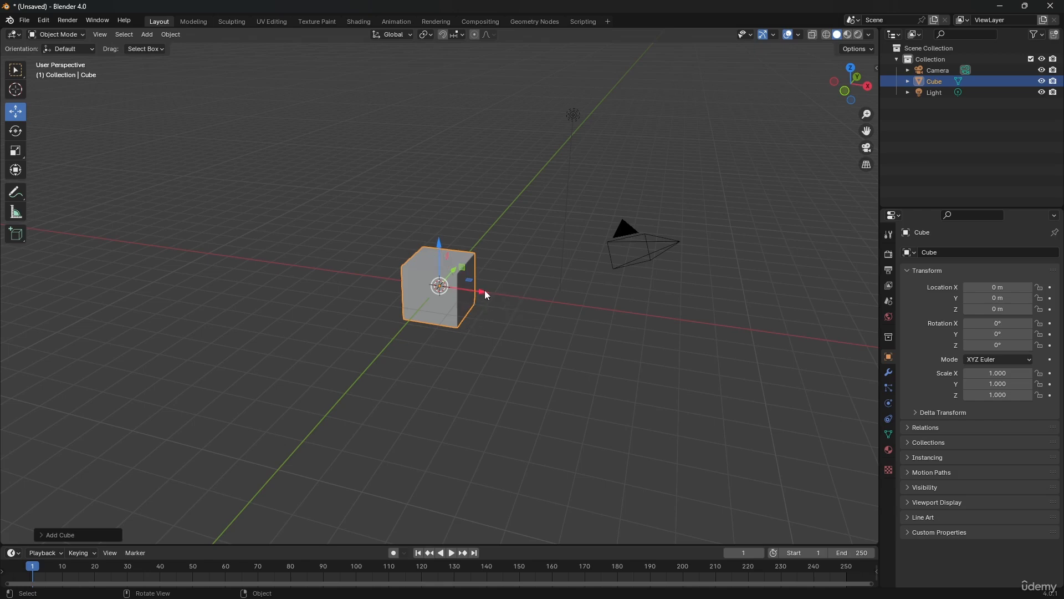
left_click_drag(484, 296, 537, 323)
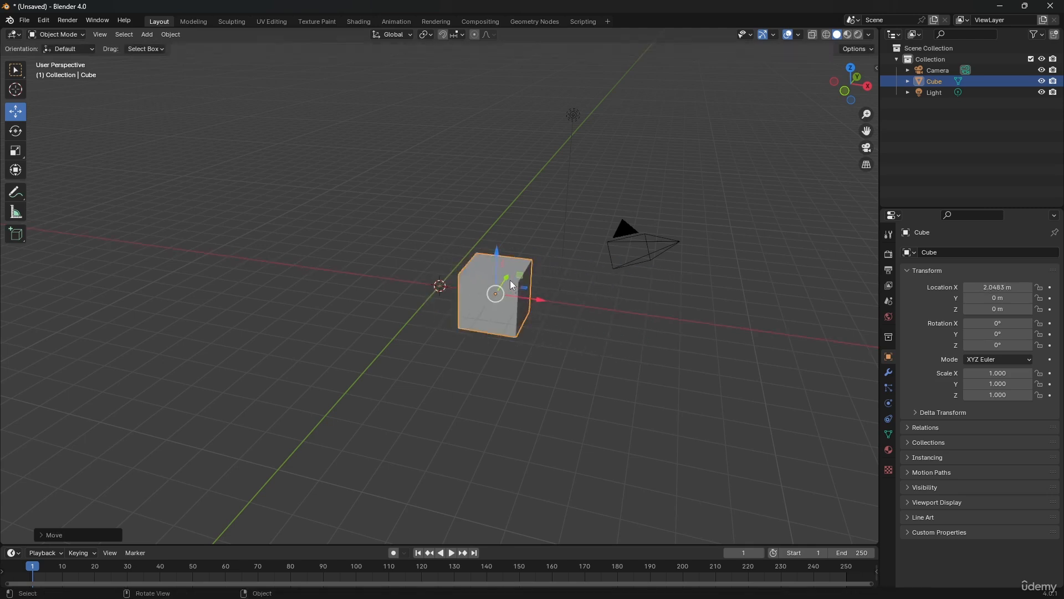
left_click_drag(510, 281, 539, 100)
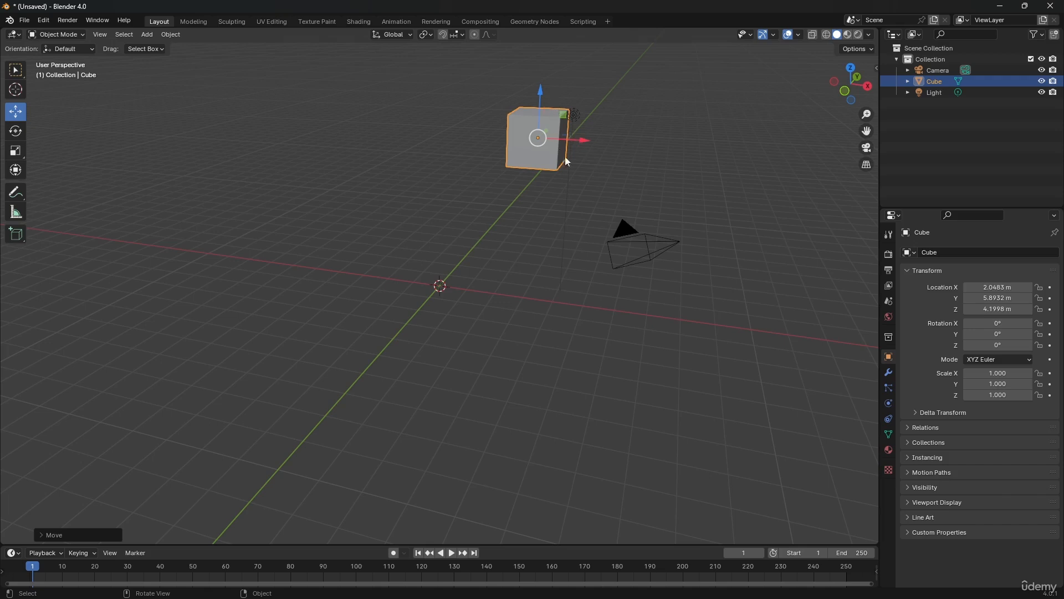
key("ctrl+z")
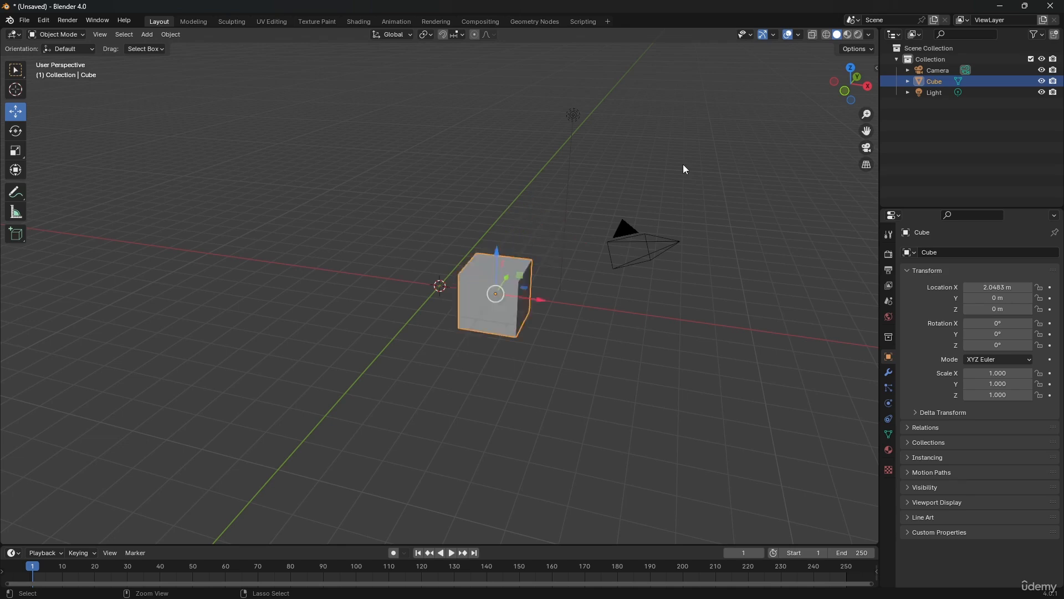
key("ctrl+z")
key("ctrl+z")
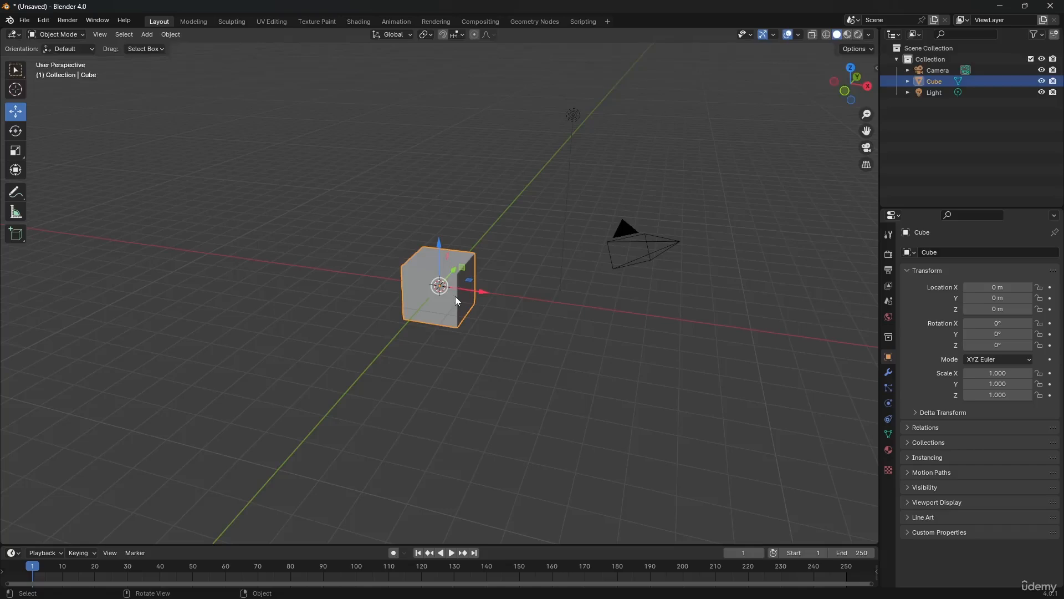
Try moving the cube within the XY, YZ and XZ planes using the Move gizmo's plane handles, and undo all three moves
middle_click_drag(456, 300, 425, 283)
scroll(441, 266, "up", 3)
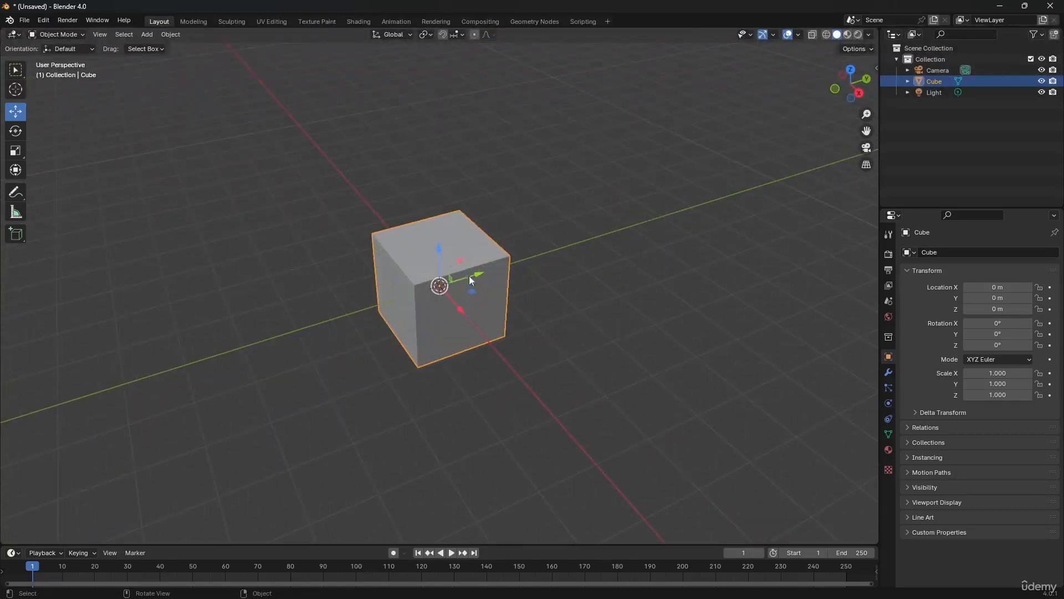
mouse_move(473, 302)
middle_mouse_down()
mouse_move(437, 297)
mouse_move(484, 306)
middle_mouse_up()
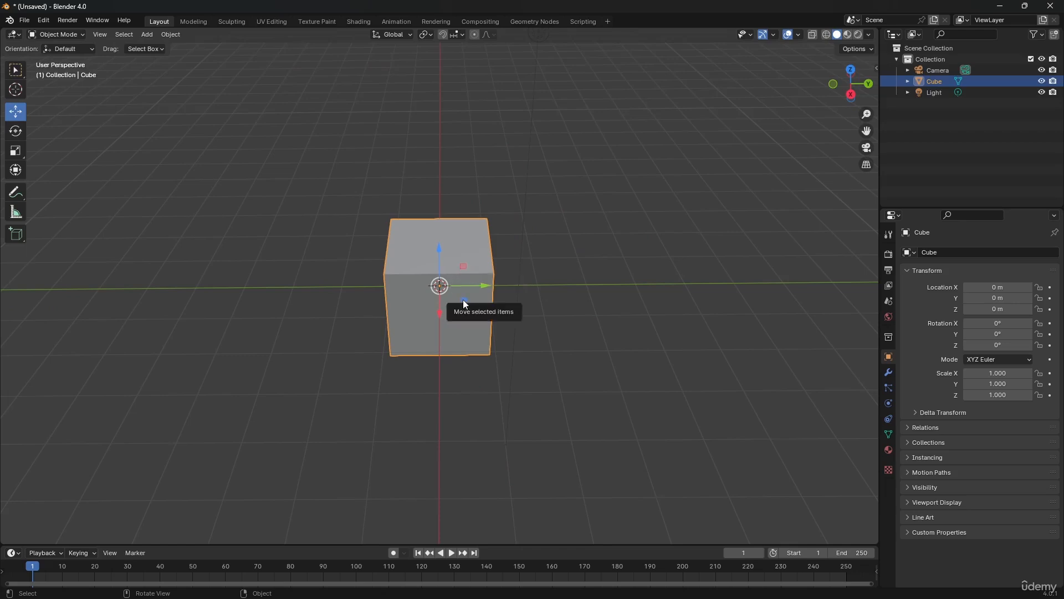
left_click_drag(464, 301, 506, 409)
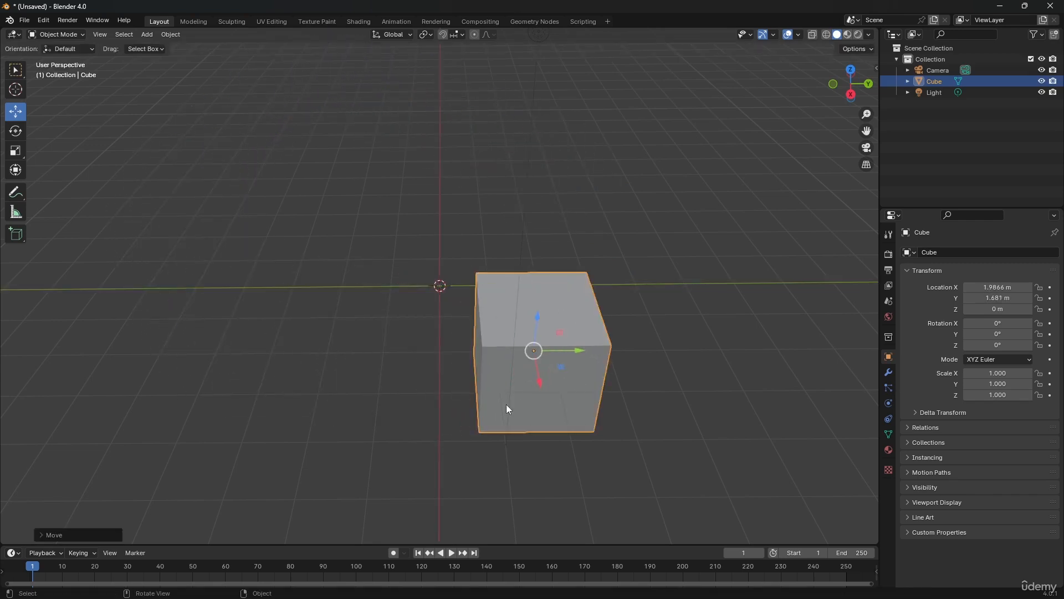
left_click_drag(559, 331, 561, 273)
middle_click_drag(563, 274, 499, 298)
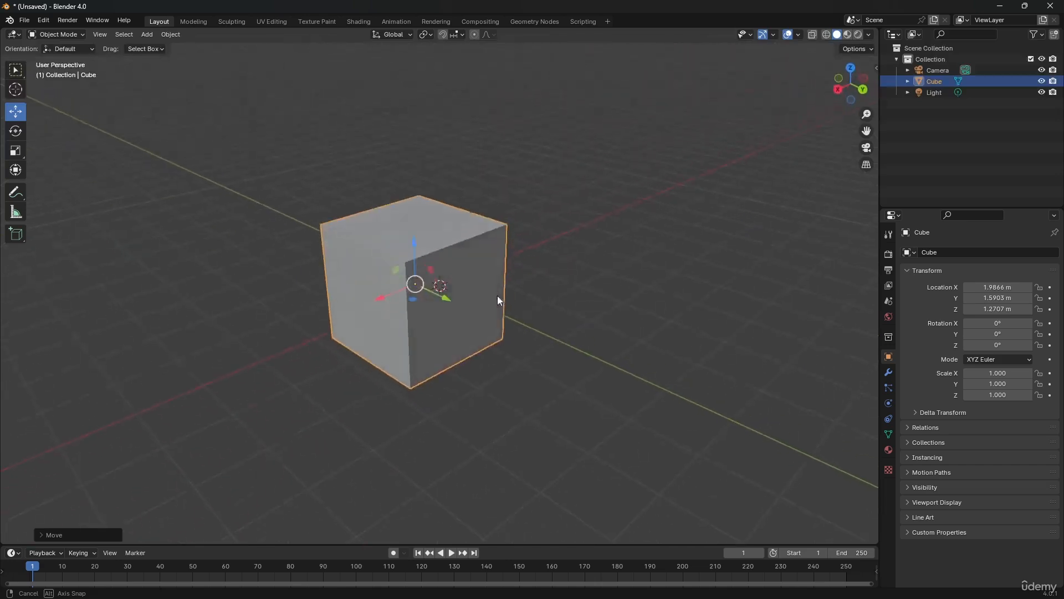
mouse_move(397, 276)
left_mouse_down()
mouse_move(410, 336)
mouse_move(319, 313)
mouse_move(331, 283)
mouse_move(381, 232)
mouse_move(388, 257)
left_mouse_up()
scroll(400, 387, "down", 1)
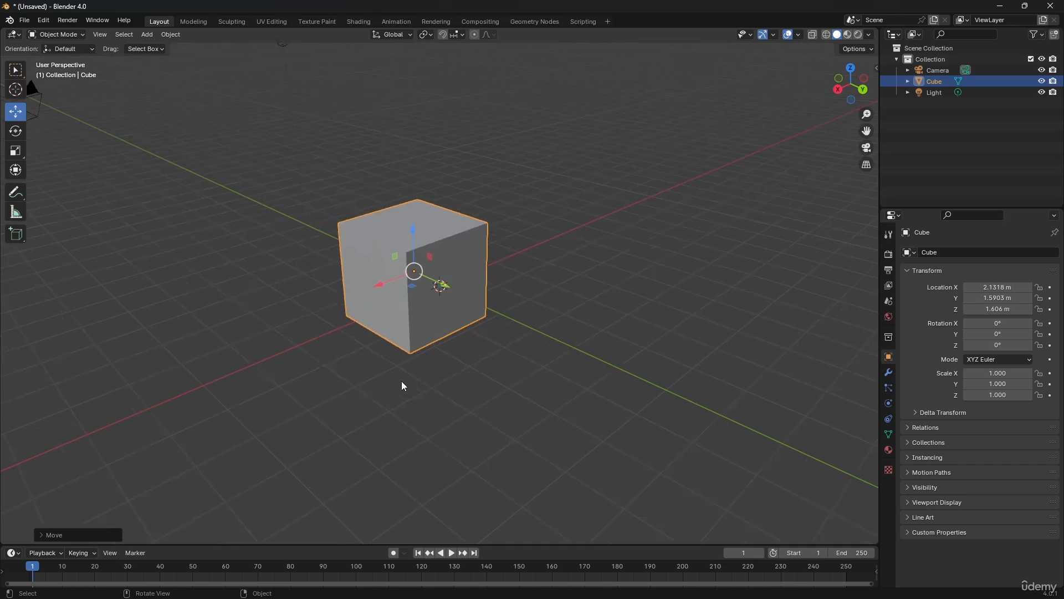
key("ctrl+z")
key("ctrl+z")
key("ctrl+z")
Try rotating the cube freely and around the X axis with the Rotate tool, and undo the rotations
middle_click_drag(404, 375, 576, 314)
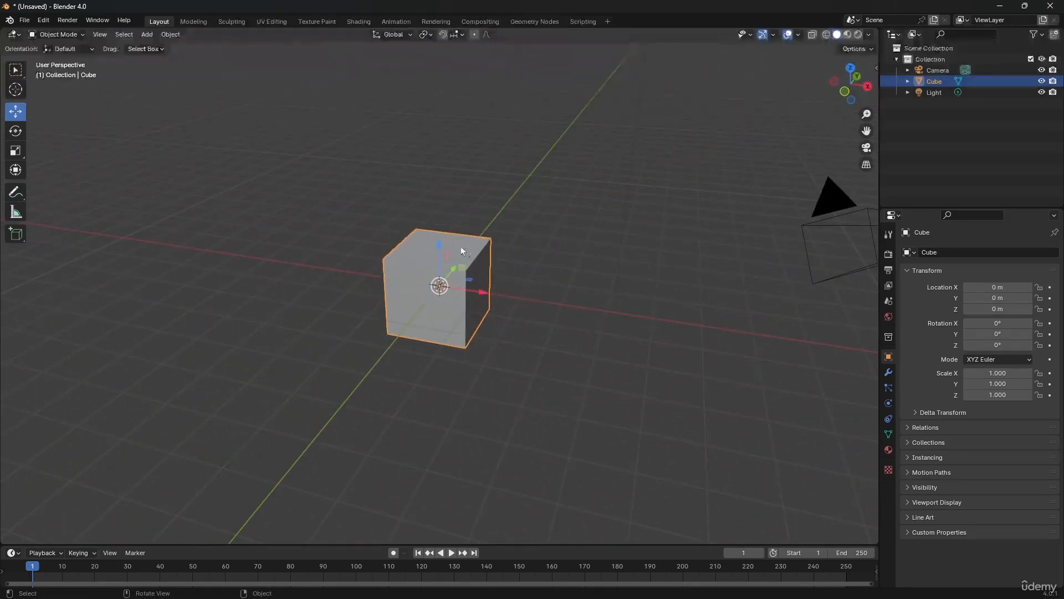
left_click(15, 131)
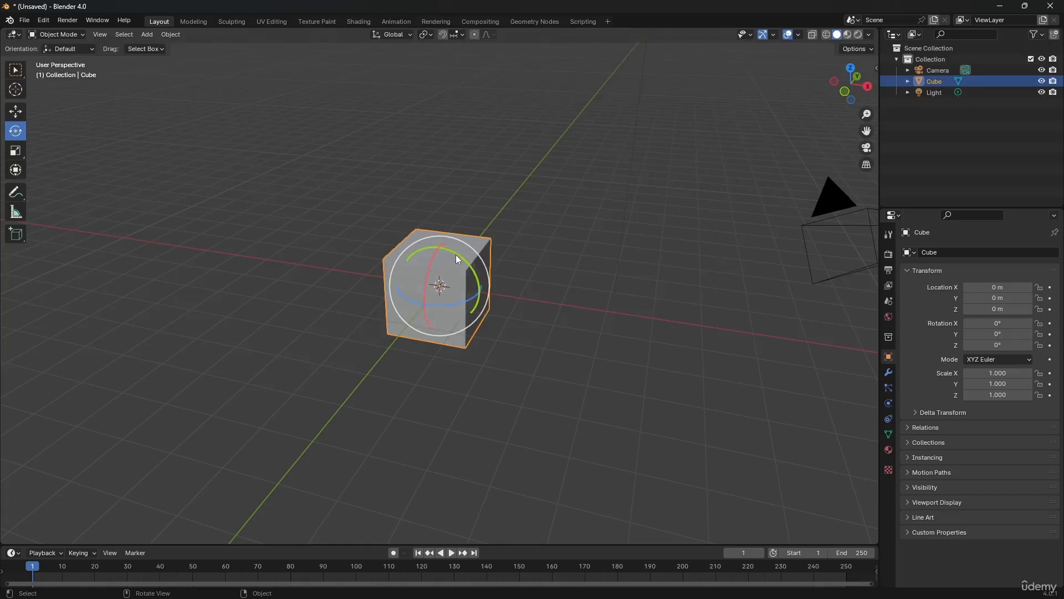
left_click_drag(451, 257, 383, 313)
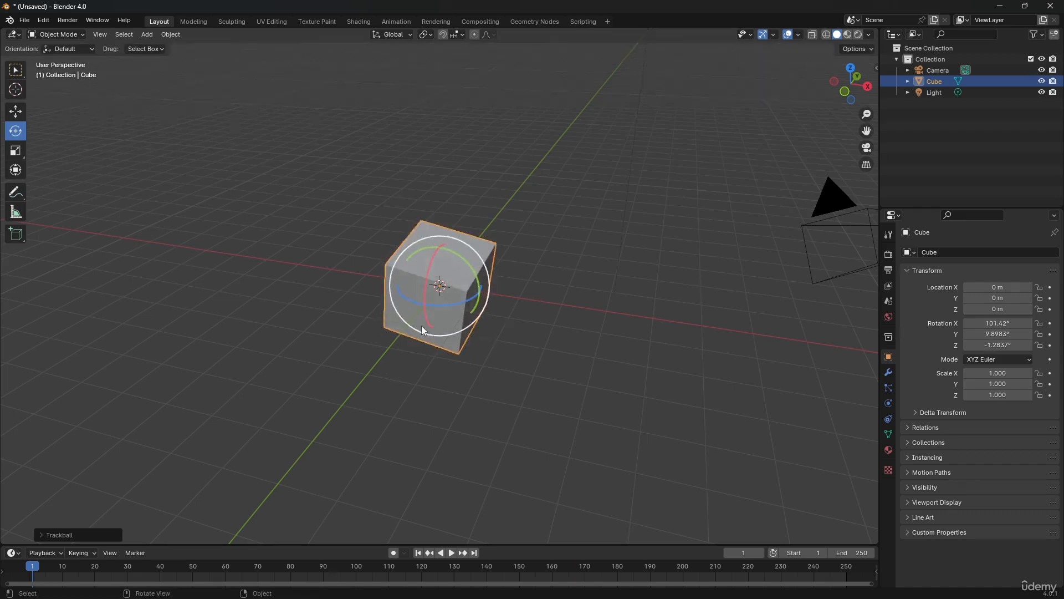
middle_click_drag(421, 325, 544, 313)
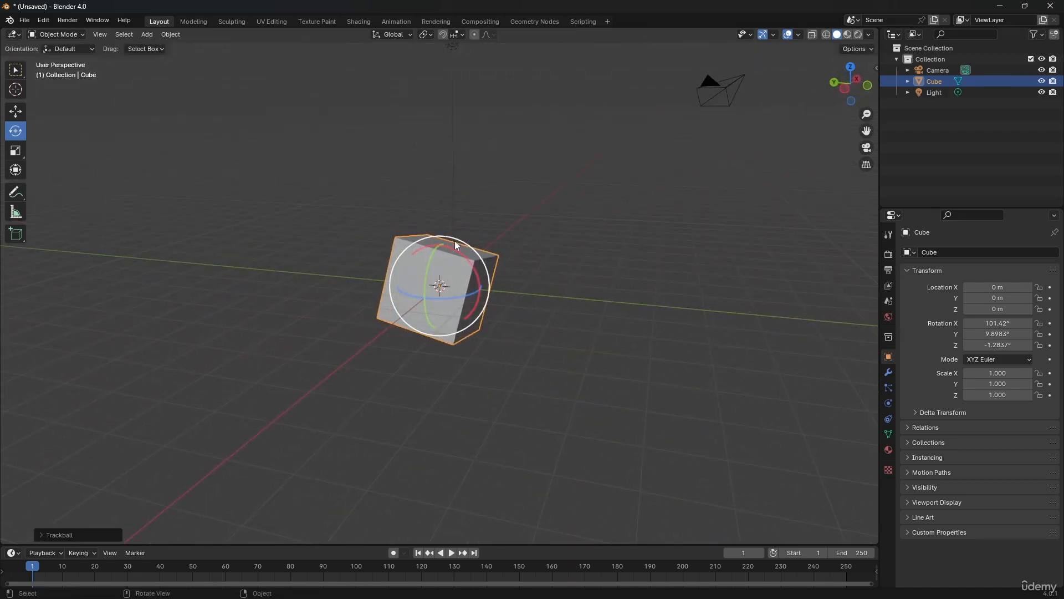
left_click_drag(455, 239, 402, 400)
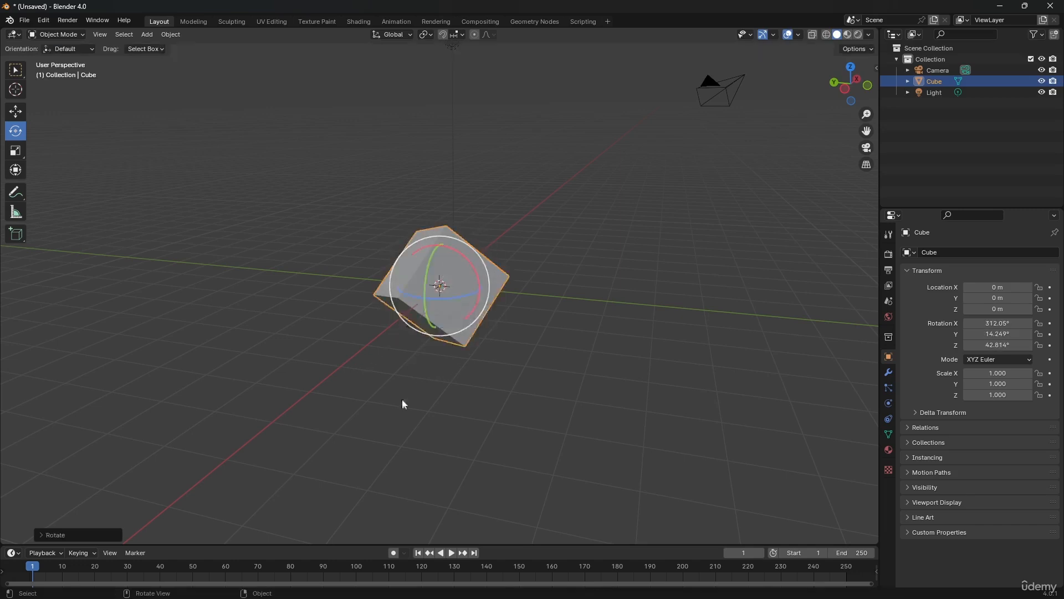
key("ctrl+z")
key("ctrl+z")
key("ctrl+z")
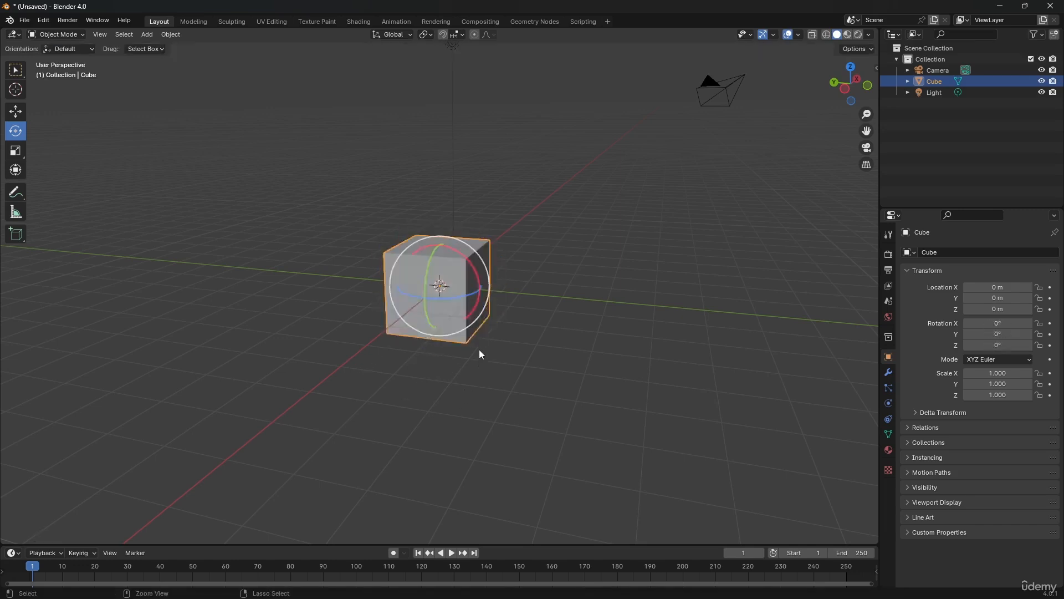
Scale the cube uniformly to about 0.571, try stretching it along X to about 3.07, and undo only the stretch
middle_click_drag(485, 325, 432, 341)
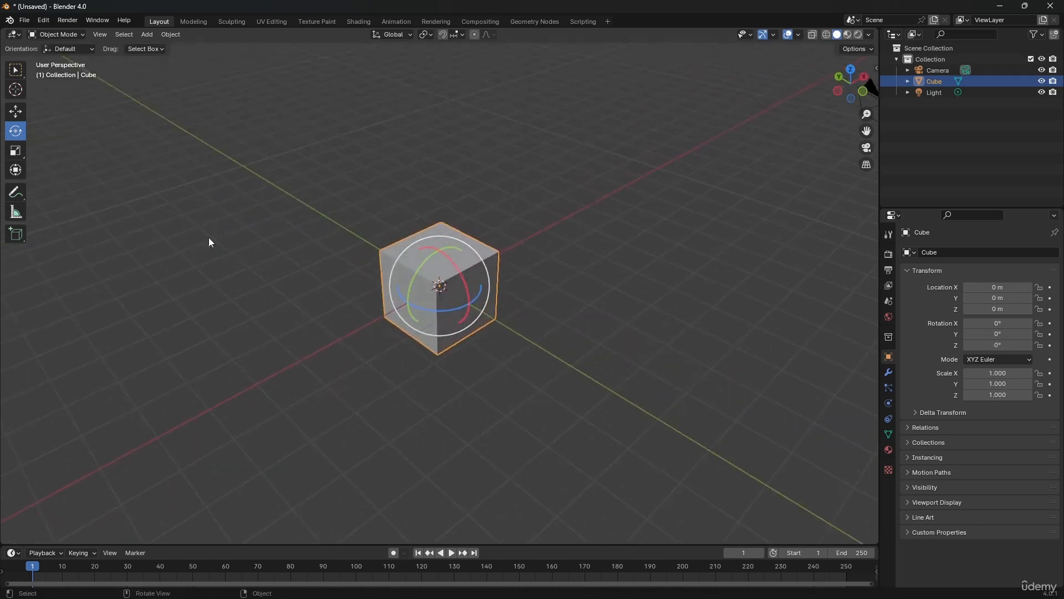
left_click(16, 151)
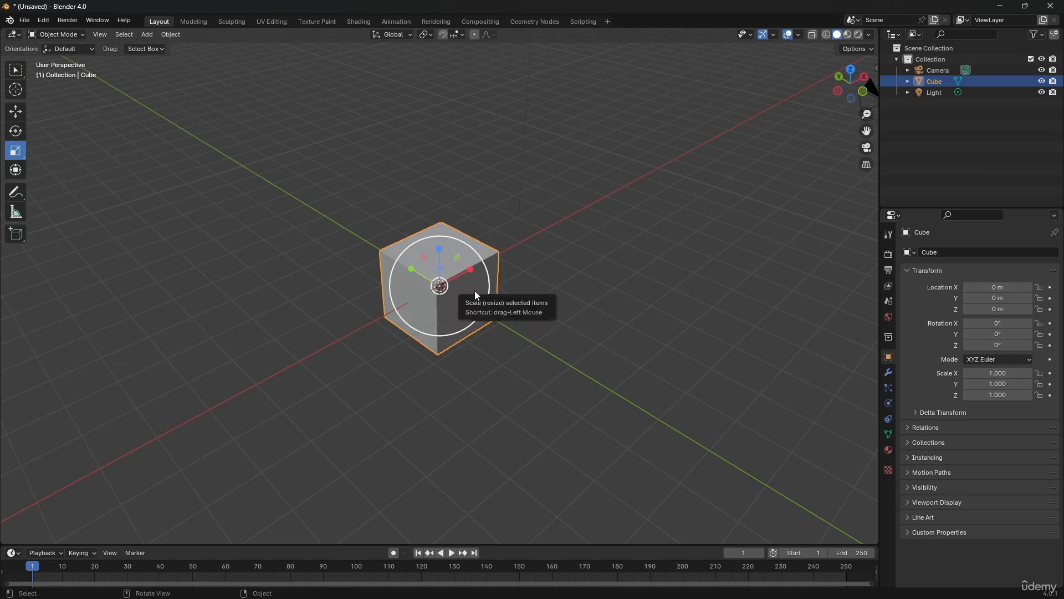
left_click_drag(469, 288, 606, 212)
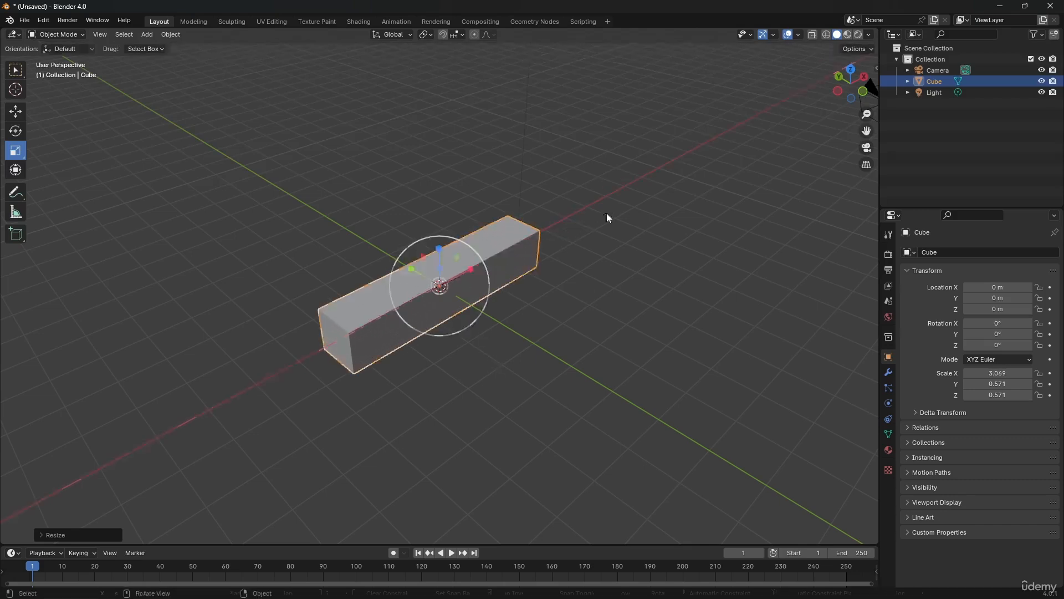
key("ctrl+z")
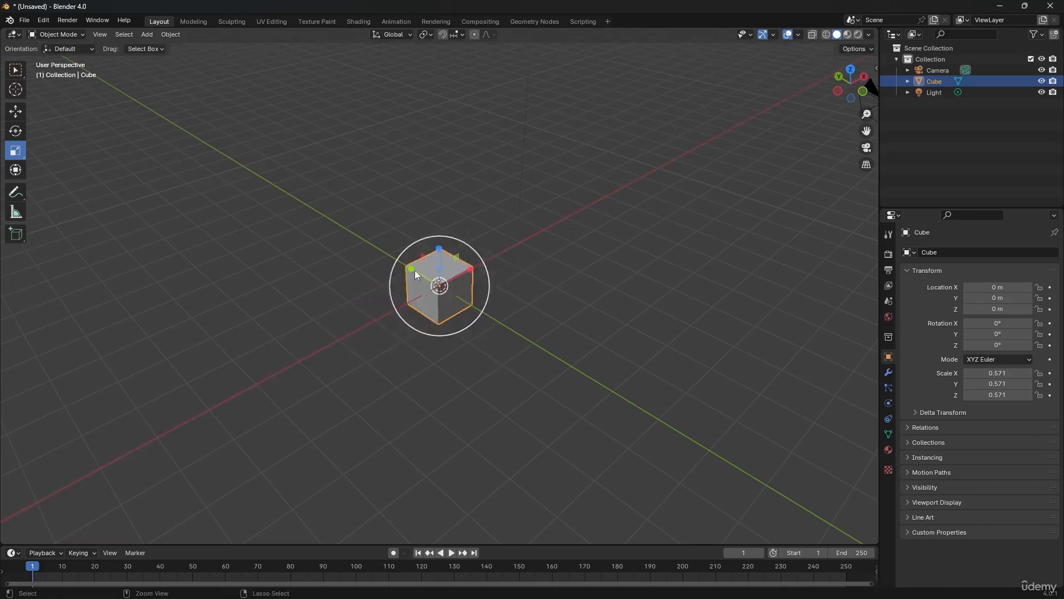
Try stretching the cube along the Y axis and along the Z axis, undoing each stretch
left_click_drag(411, 269, 291, 230)
key("ctrl+z")
left_click_drag(439, 249, 443, 165, "ctrl")
key("ctrl+z")
Move the cube along the Y axis to about 2.58 m and keep the Move tool active
left_click(15, 131)
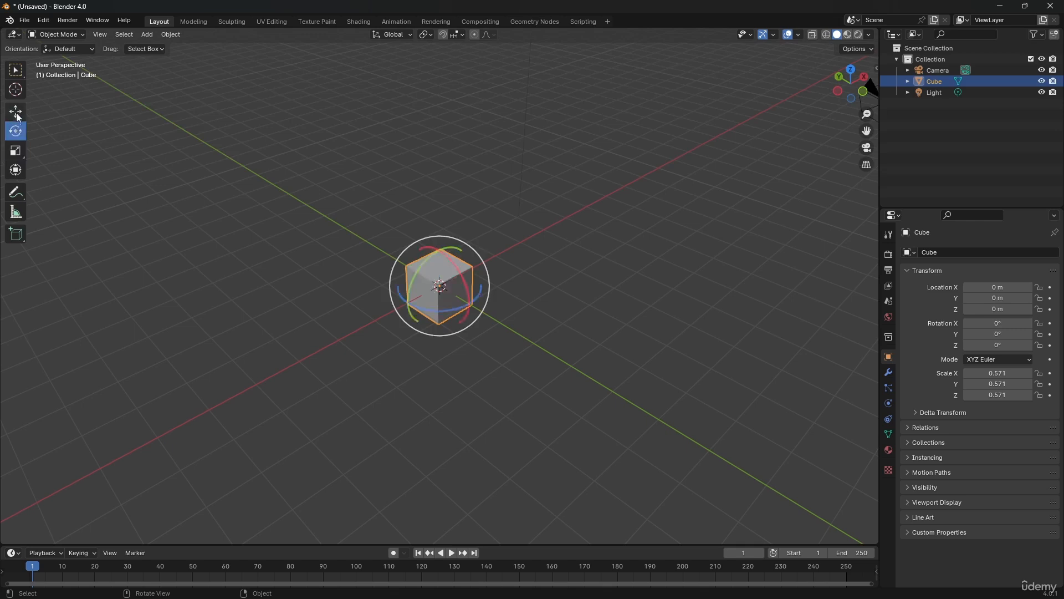
left_click(16, 112)
left_click(367, 222)
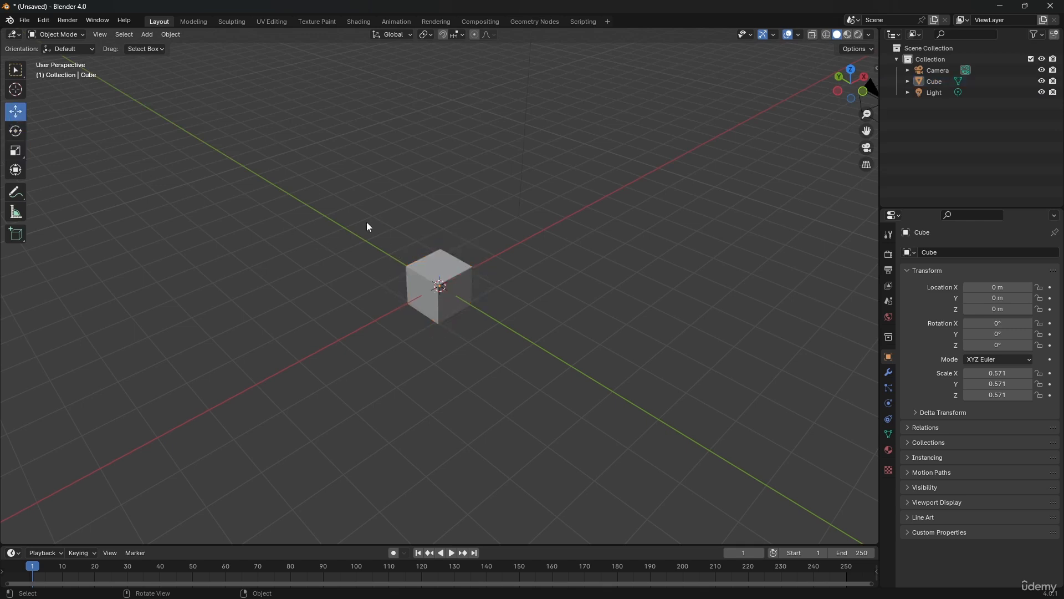
left_click(421, 269)
left_click_drag(412, 269, 340, 237)
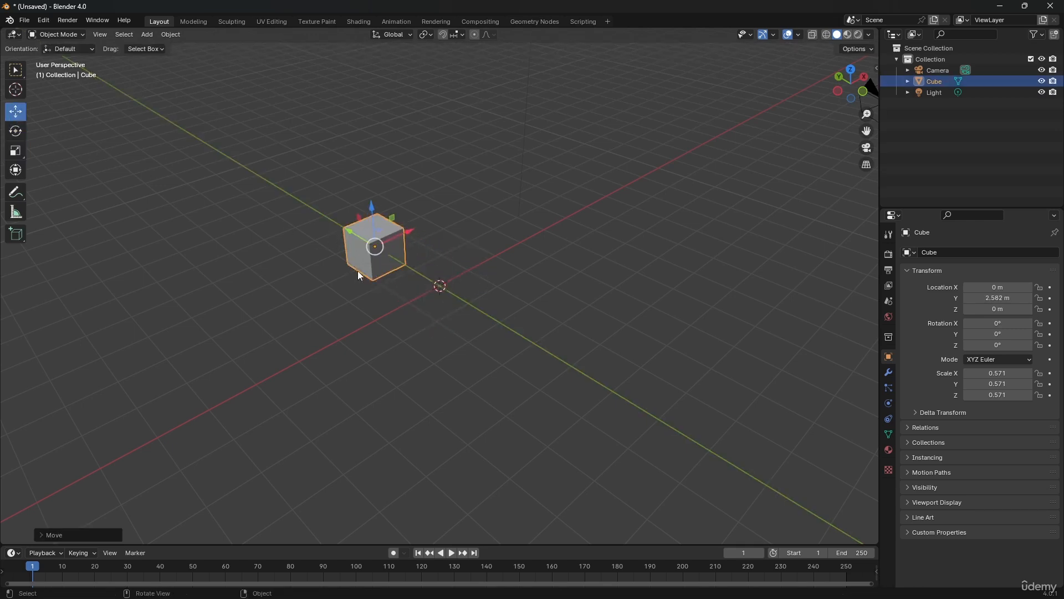
left_click(15, 150)
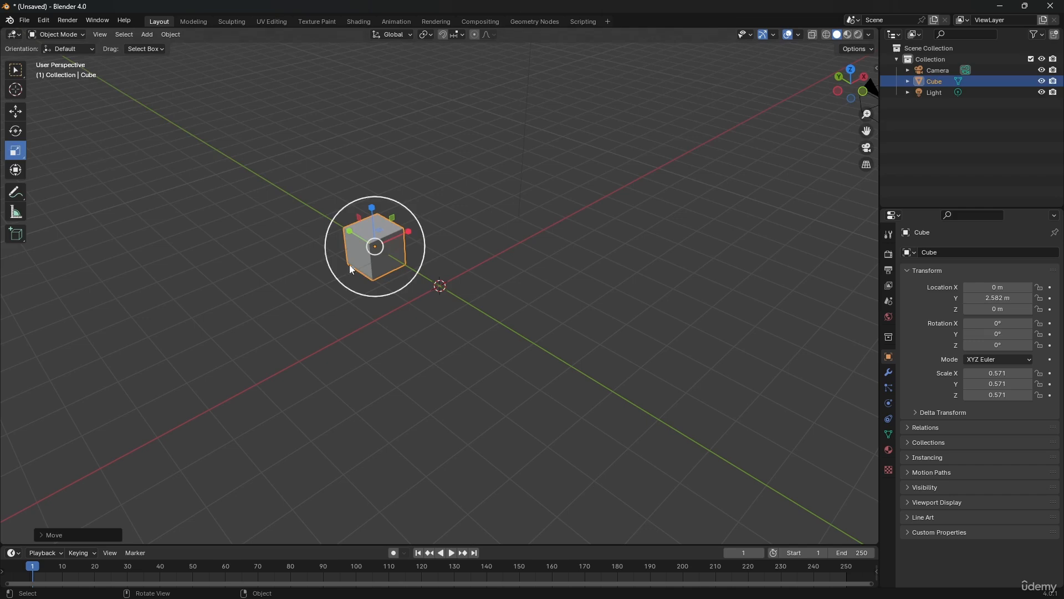
left_click(23, 114)
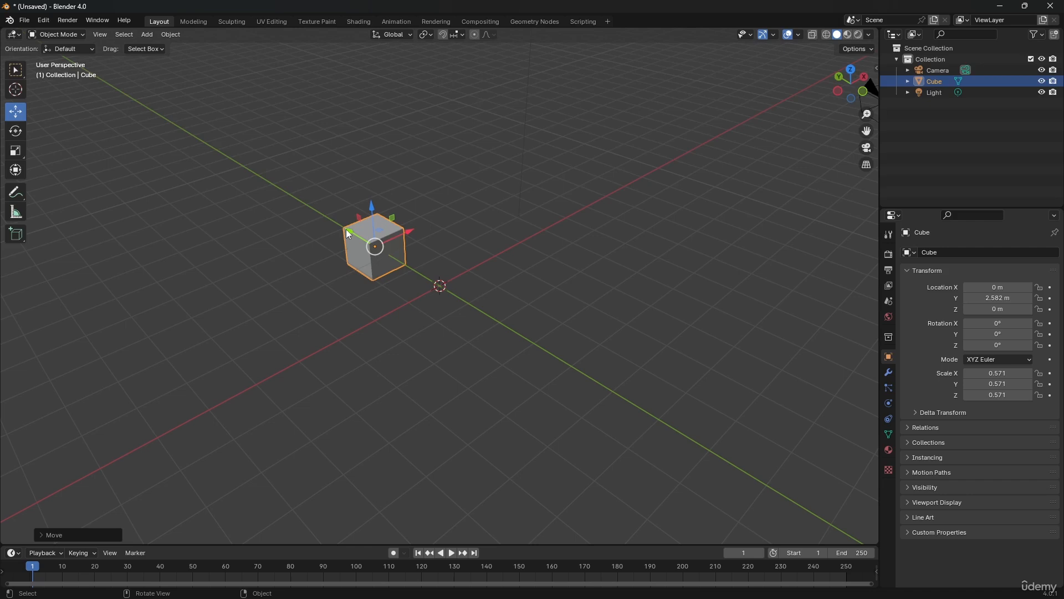
Show the cube's transform values in the viewport and reset its location to the origin
key("n")
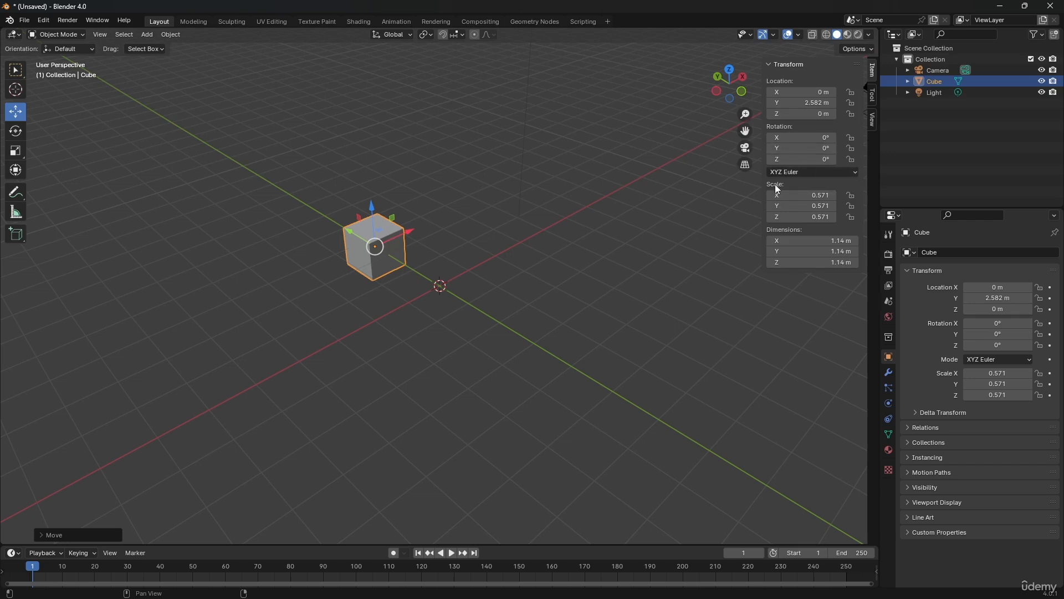
key("alt+g")
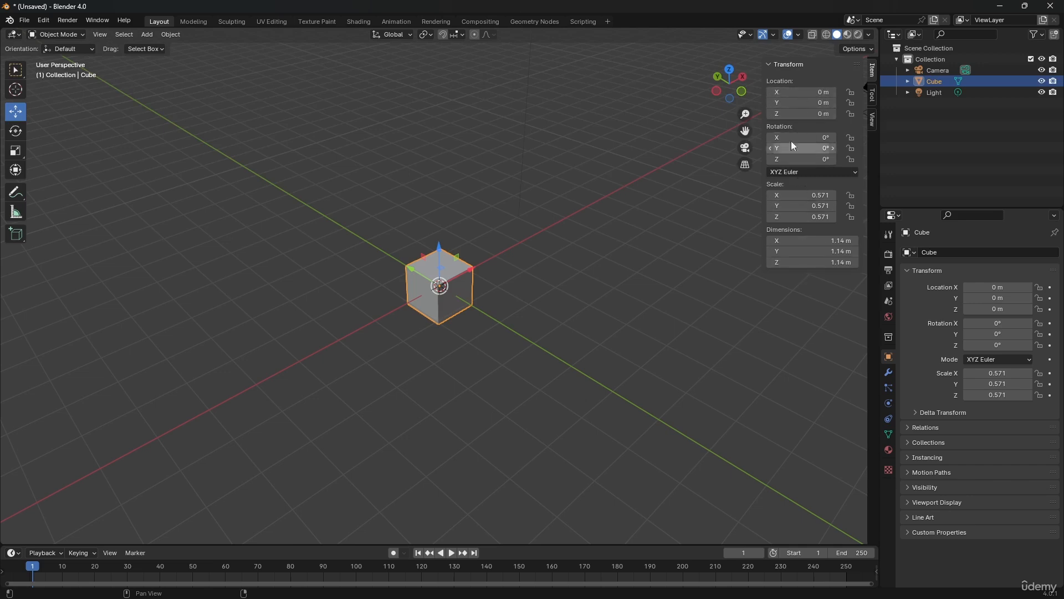
Slide the cube's X location to about -3.74 m and replace it with an exact value of 5 m
mouse_move(793, 94)
left_mouse_down()
mouse_move(843, 93)
mouse_move(794, 92)
left_mouse_up()
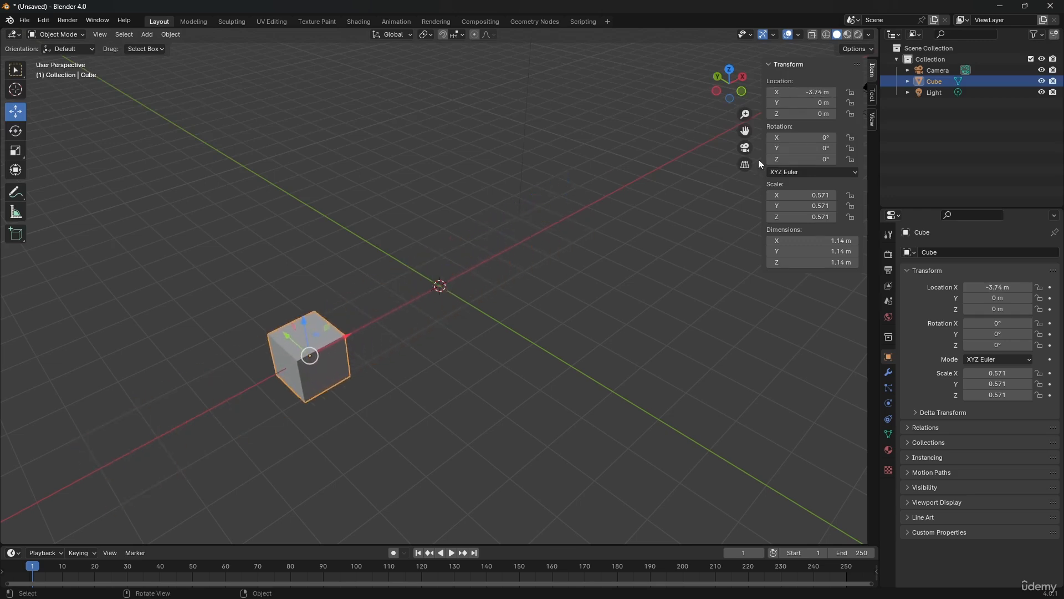
left_click(794, 92)
type("5")
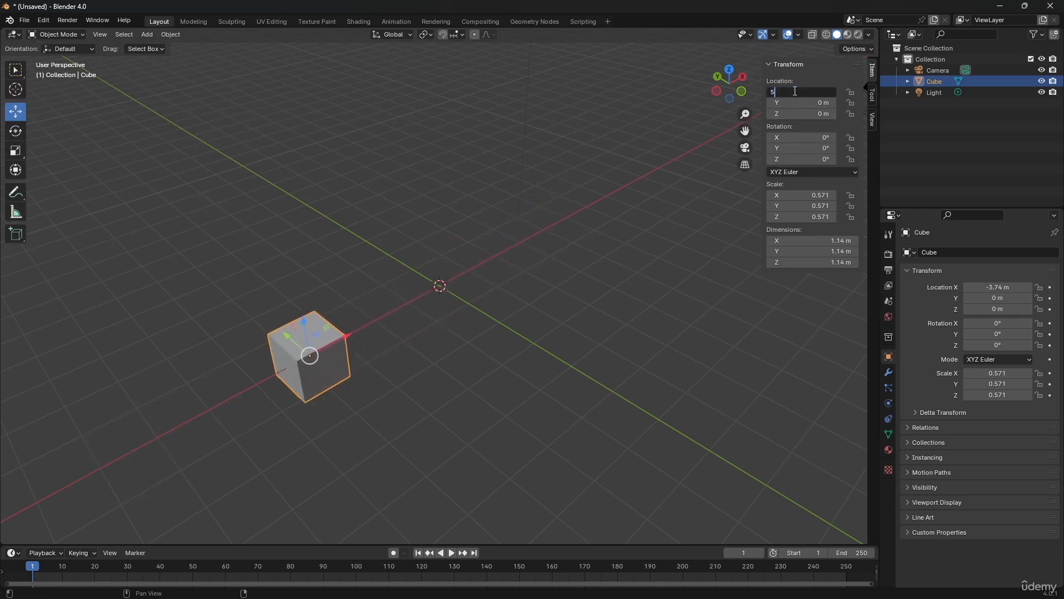
key("Return")
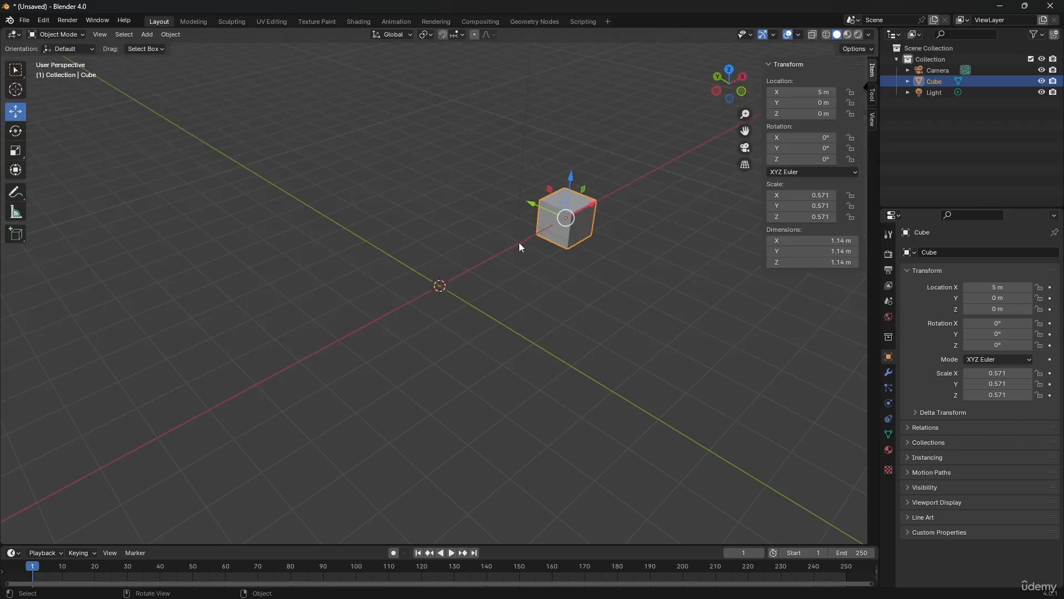
Set the cube's X location to -5 m
middle_click_drag(518, 242, 485, 292)
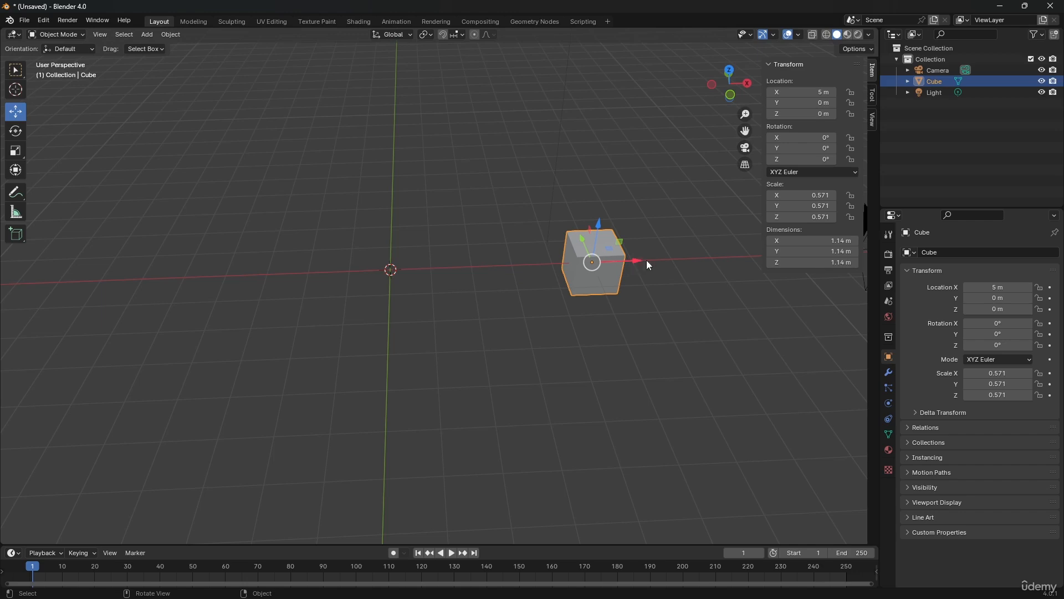
left_click(815, 93)
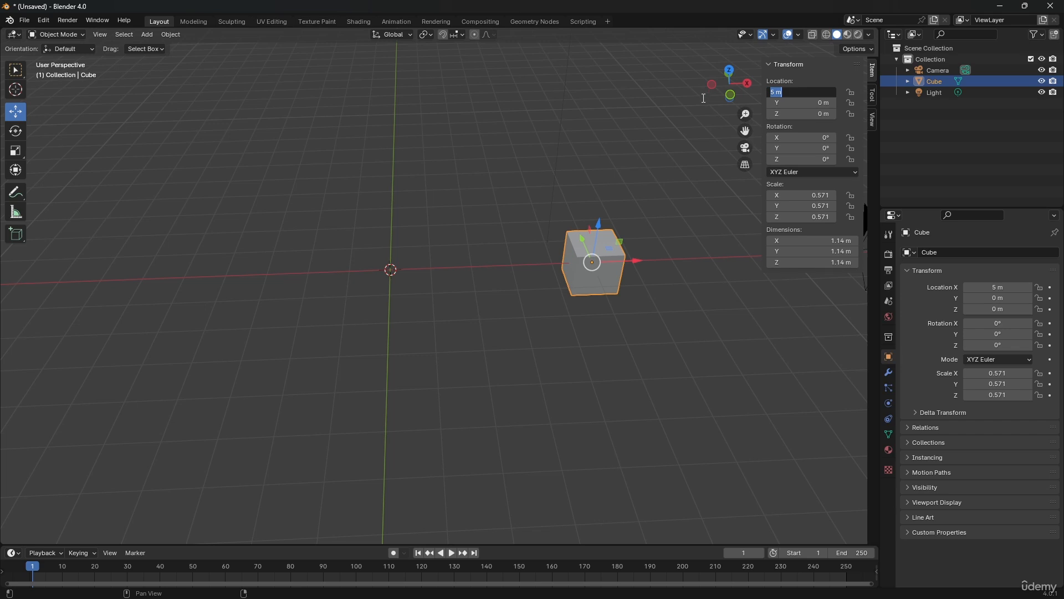
type("-5")
key("Return")
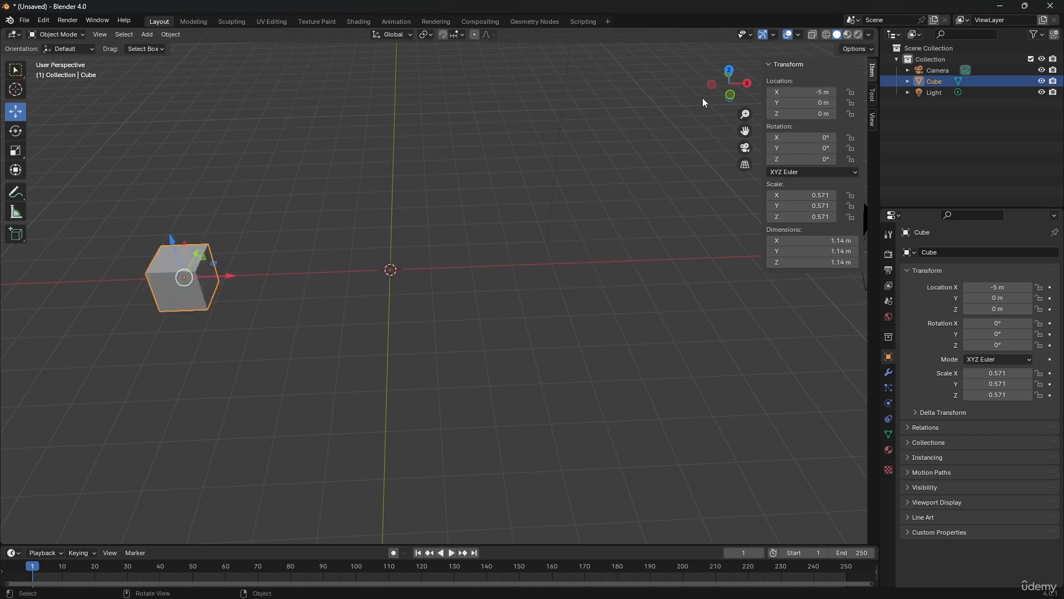
Edit the cube's X, Y and Z location values together and set all three to 5 m
middle_click_drag(109, 294, 135, 292)
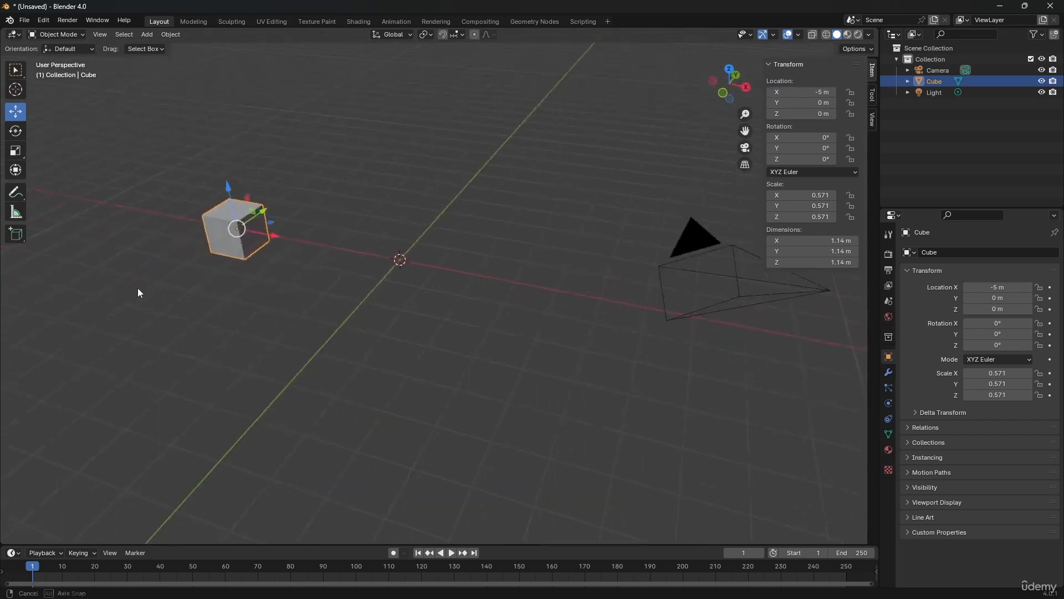
middle_click_drag(337, 250, 381, 315, "shift")
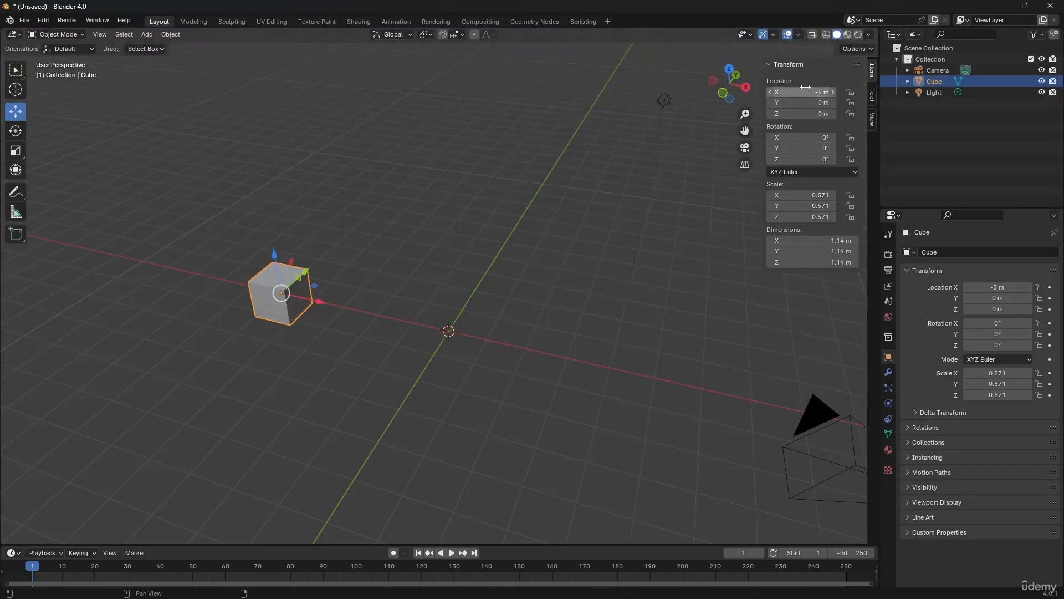
left_click_drag(805, 92, 805, 113)
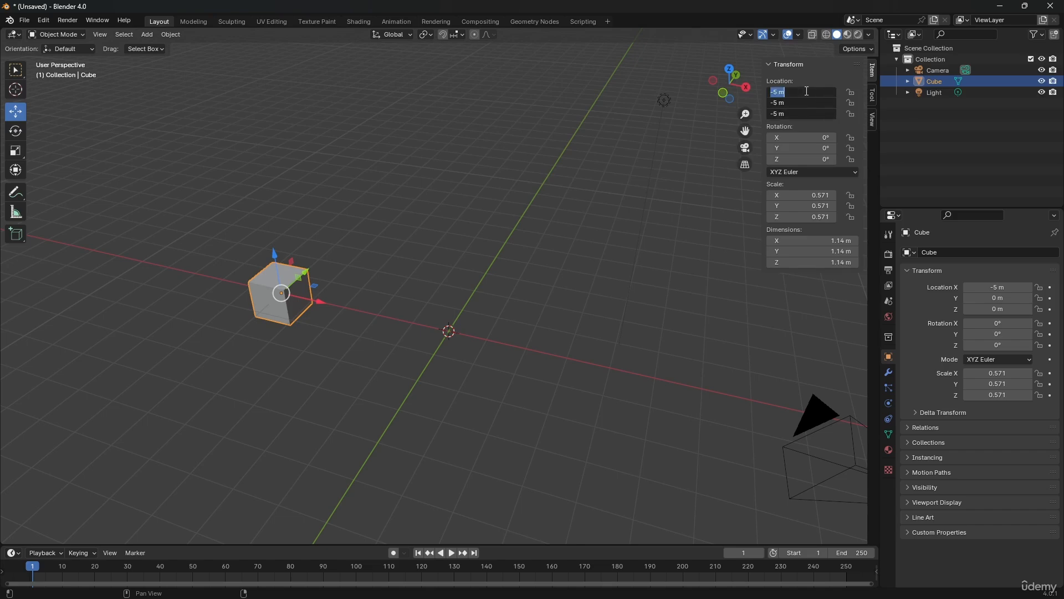
type("5")
key("Return")
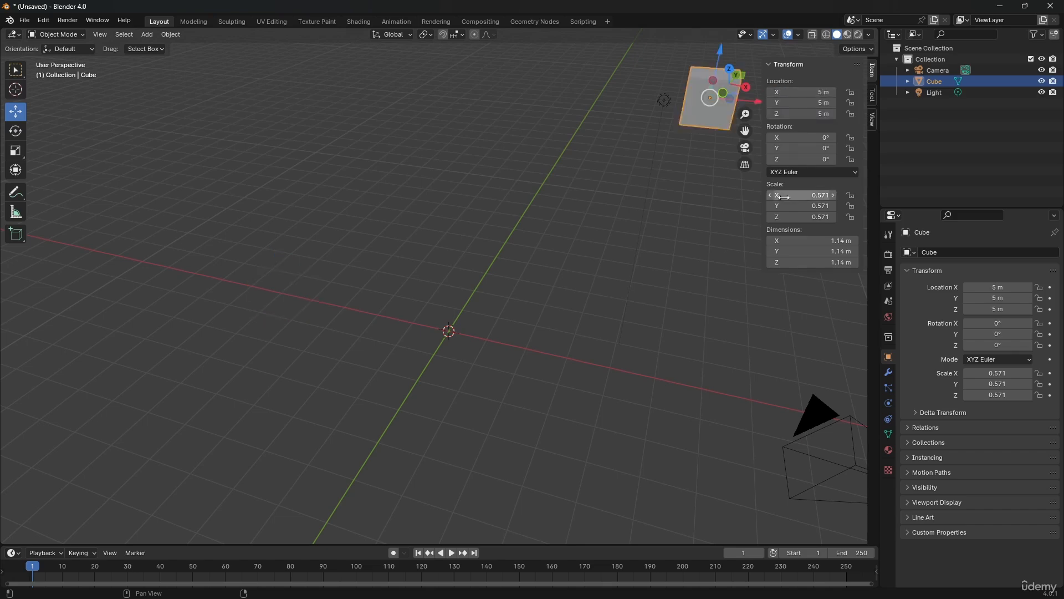
Undo the numeric location changes until the cube is back at the origin
scroll(645, 176, "down", 1)
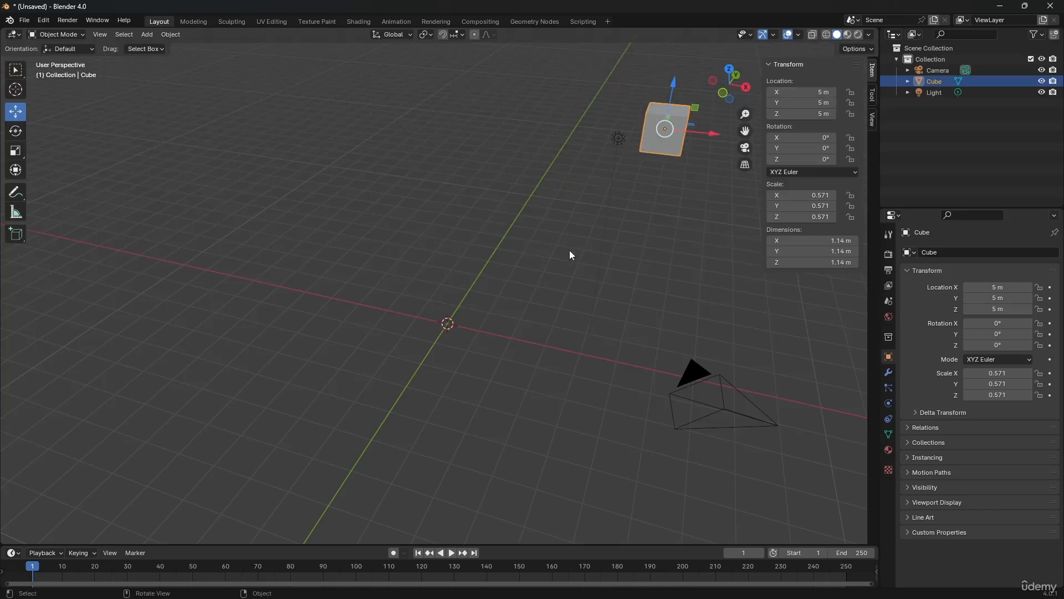
middle_click_drag(570, 250, 618, 250)
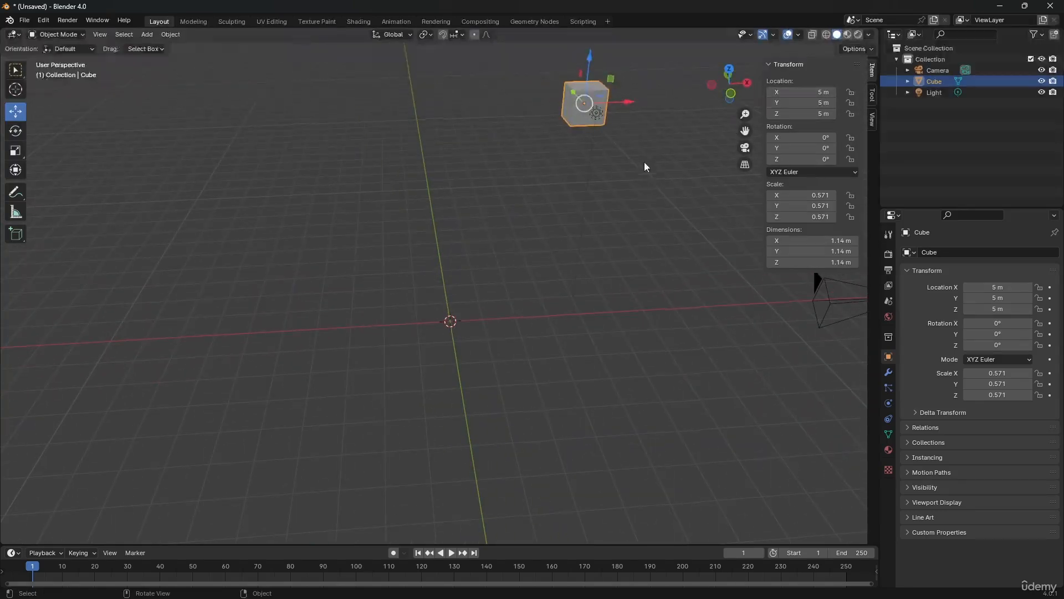
key("ctrl+z")
key("ctrl+z")
key("ctrl+z")
key("ctrl+z")
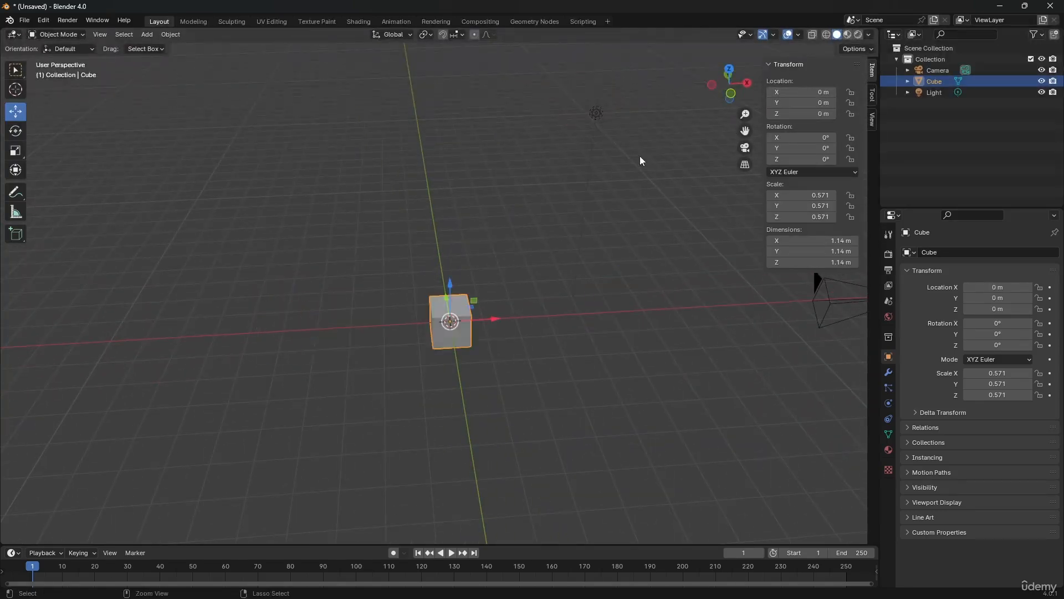
Move the cube along the X axis to about 4.67 m and refine its X location to exactly 5 m
middle_click_drag(470, 268, 463, 301)
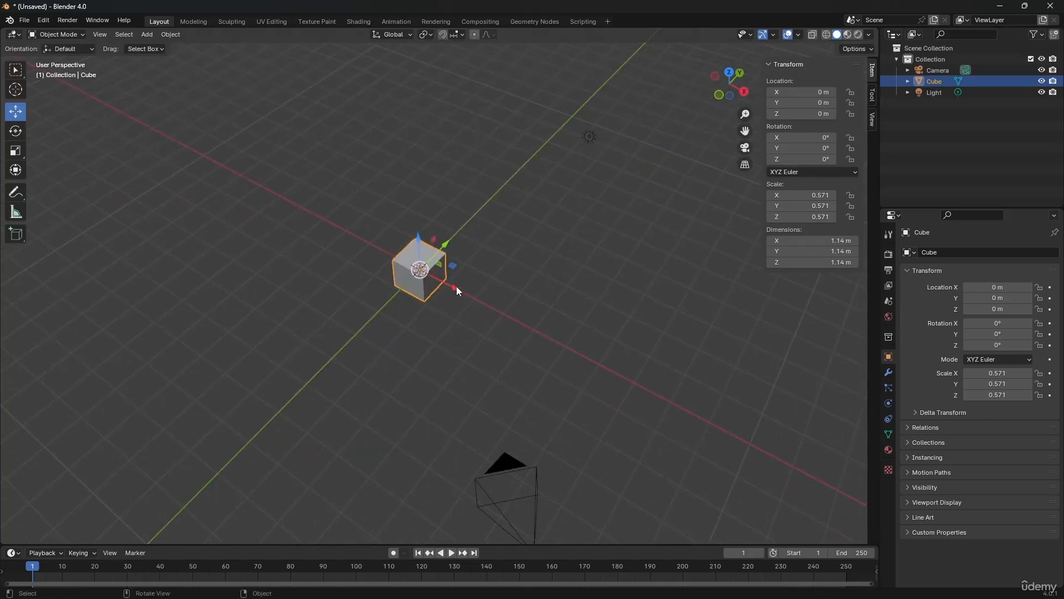
left_click_drag(457, 286, 589, 362)
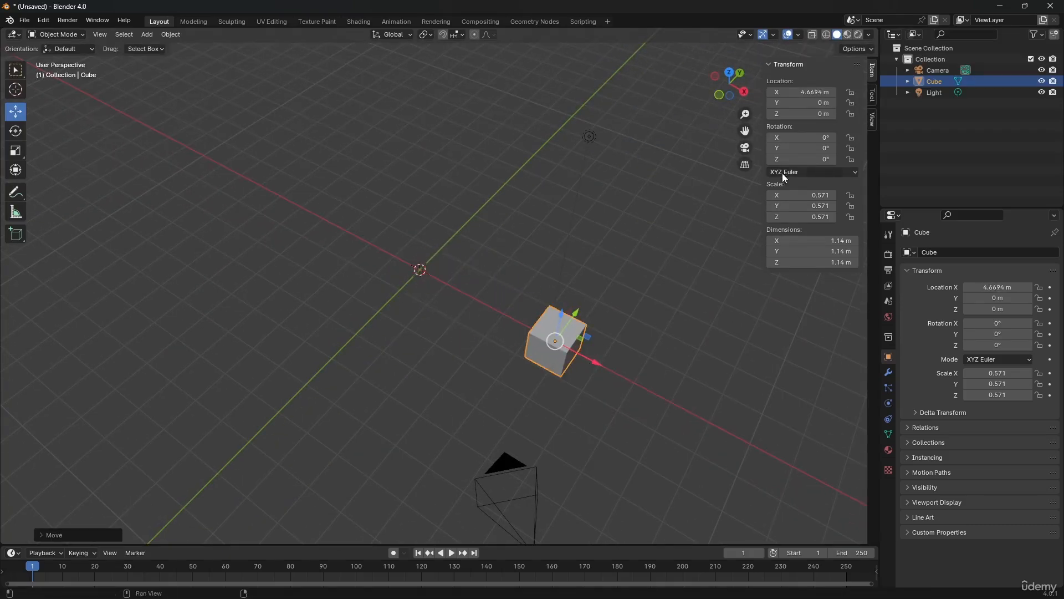
left_click(807, 91)
type("5")
key("Return")
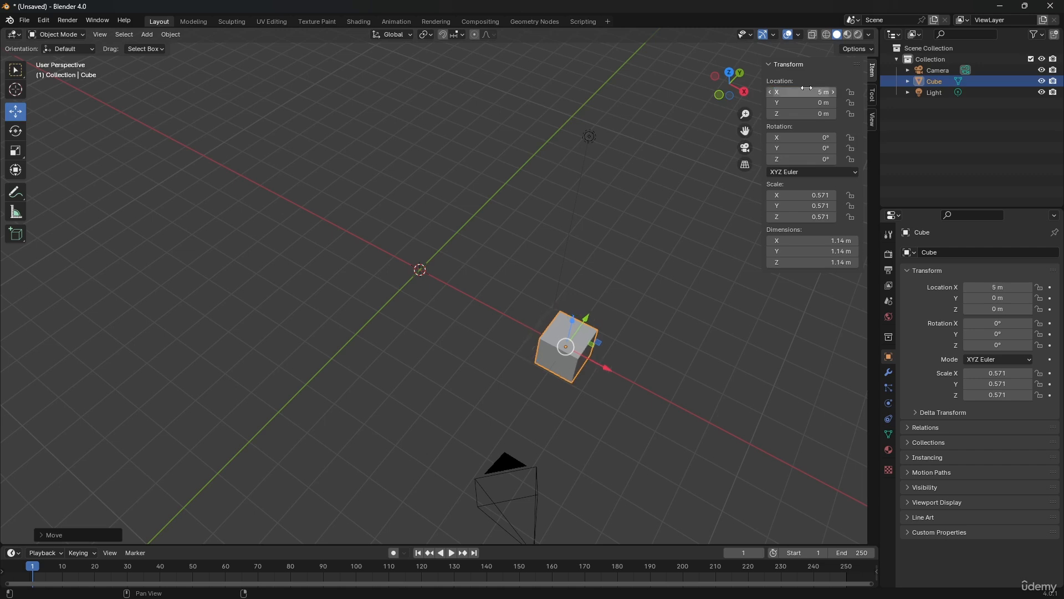
Try moving the cube along the Y axis to about 5.68 m, and undo the X and Y location changes
left_click_drag(580, 324, 663, 204)
middle_click_drag(663, 203, 591, 285)
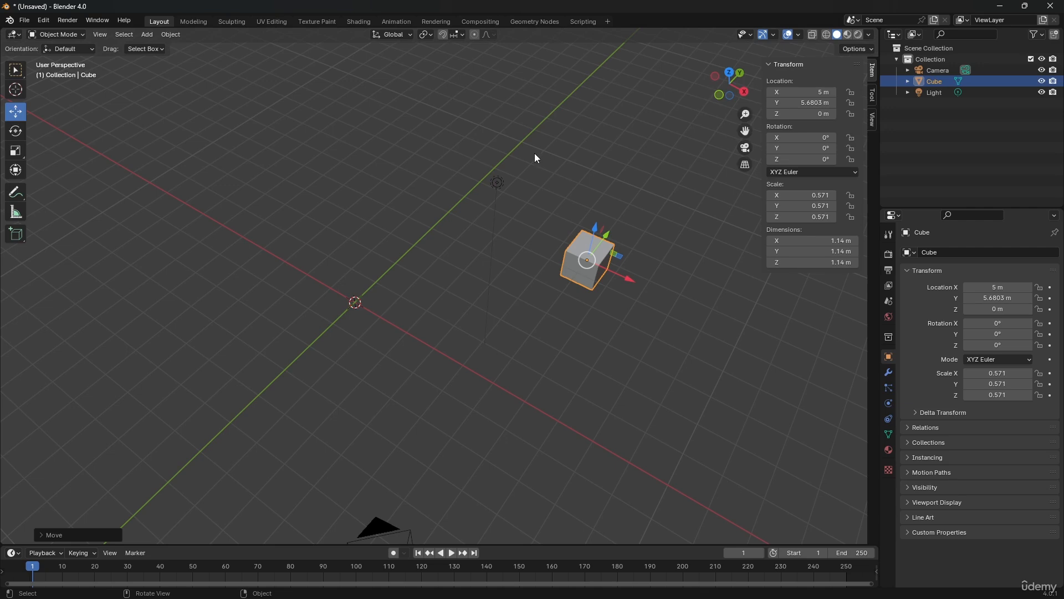
key("ctrl+z")
key("ctrl+z")
key("ctrl+z")
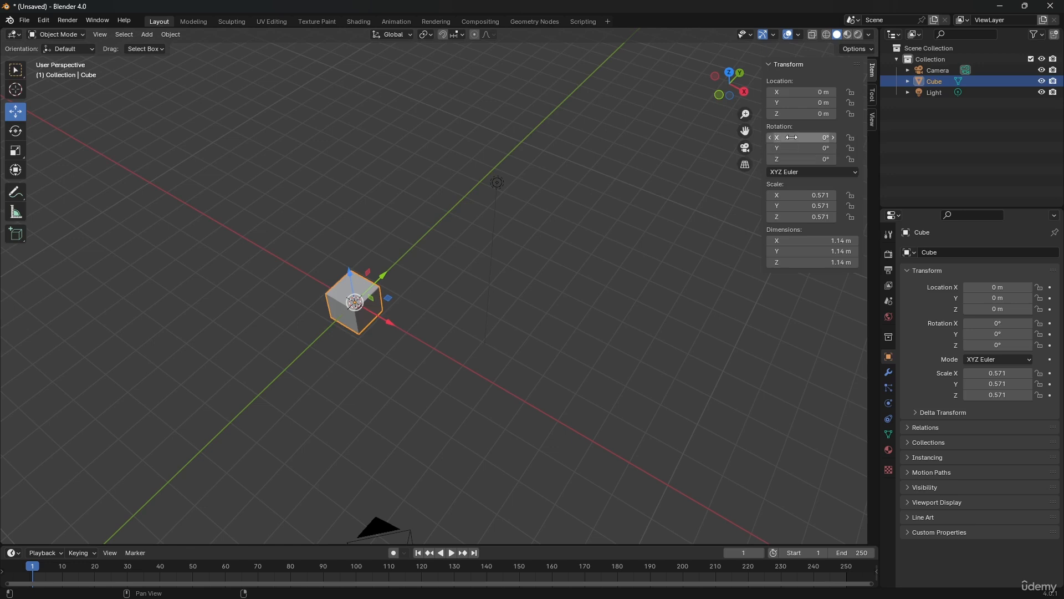
Try sliding the cube's X rotation to 73°, undo it, and enter an X rotation of 45° instead
left_click_drag(784, 138, 851, 138)
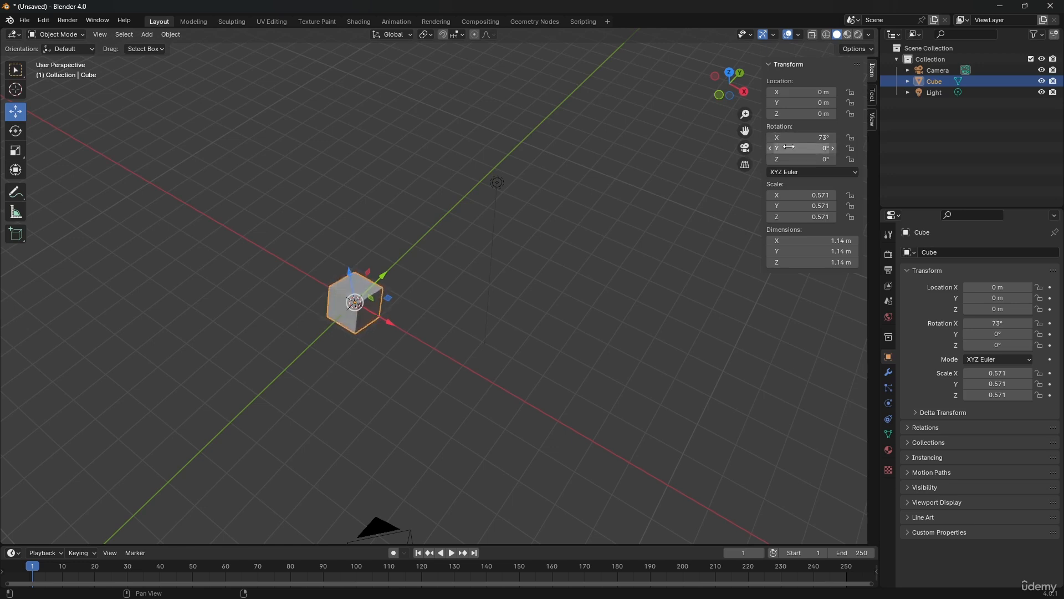
key("ctrl+z")
left_click(790, 139)
type("45")
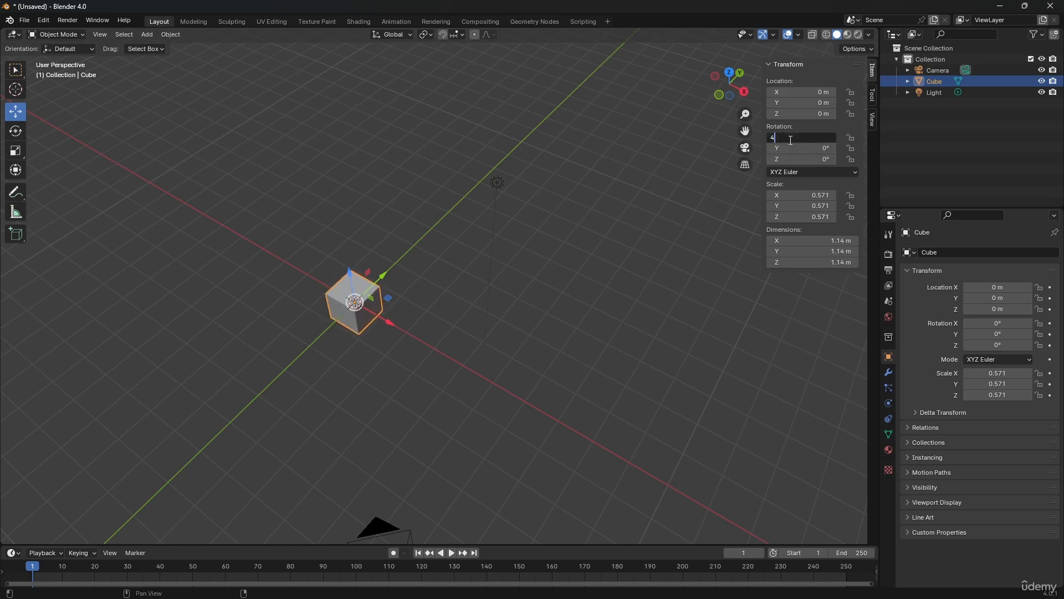
key("Return")
Try sliding the cube's X rotation further, and undo both this and the 45° rotation
scroll(327, 305, "up", 5)
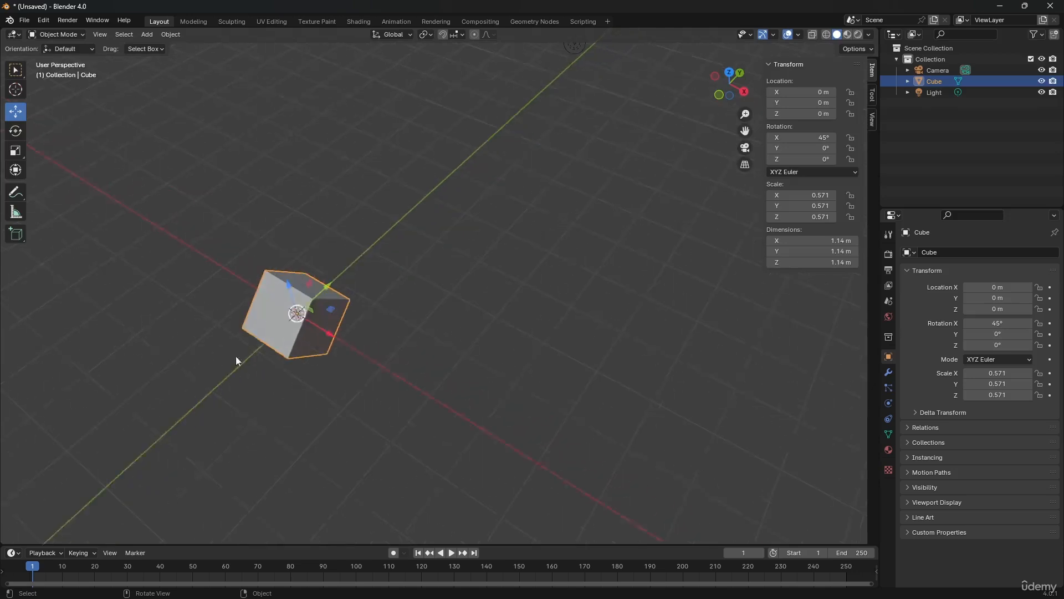
middle_click_drag(249, 329, 437, 218, "shift")
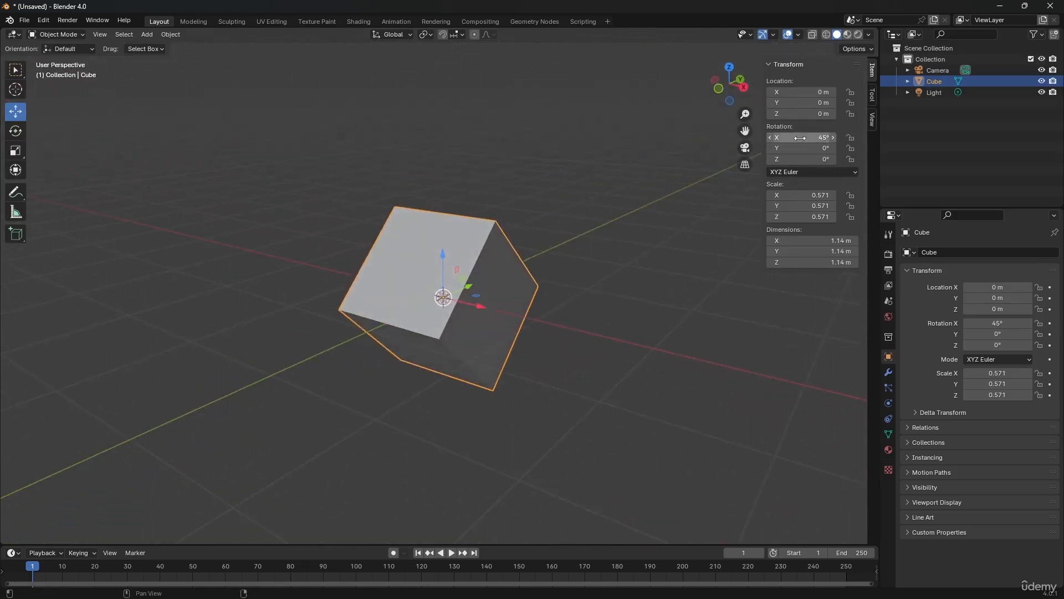
mouse_move(800, 137)
left_mouse_down()
mouse_move(743, 138)
mouse_move(814, 137)
left_mouse_up()
key("ctrl+z")
key("ctrl+z")
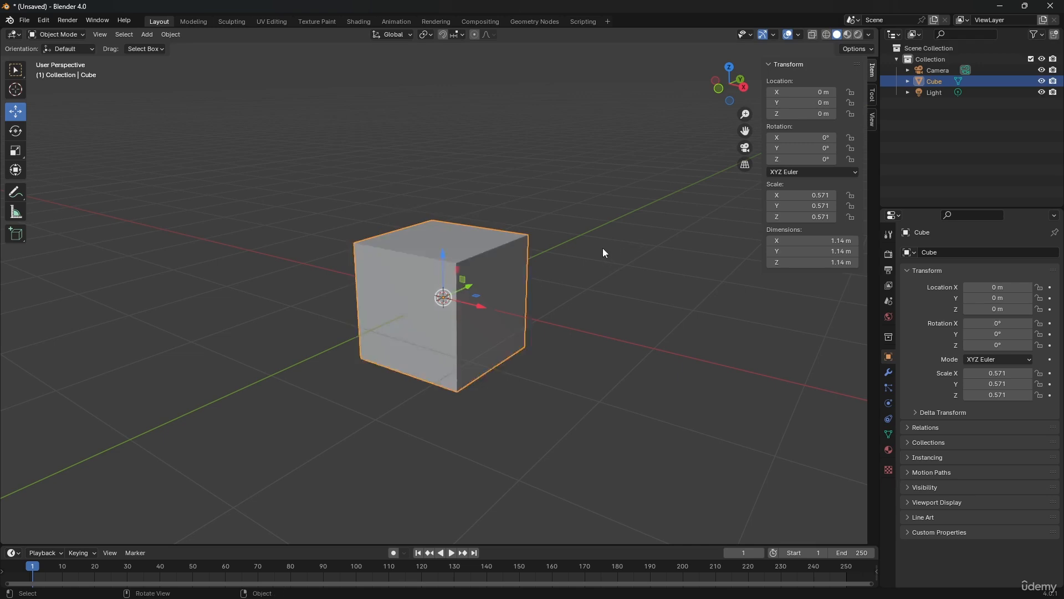
Switch to the Select Box tool, deselect the cube and select it again
middle_click_drag(603, 248, 456, 278, "ctrl")
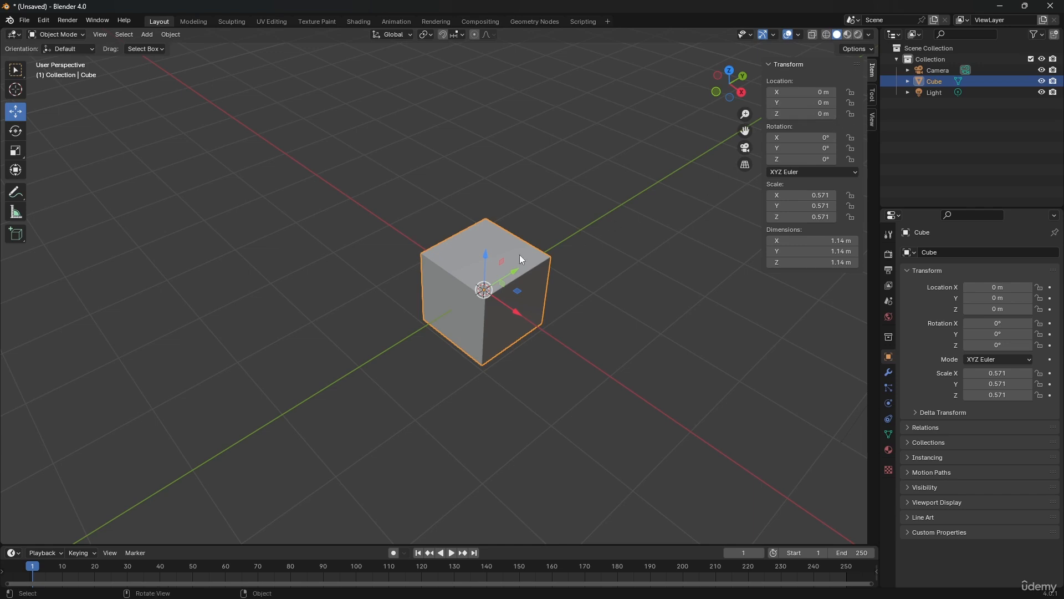
scroll(520, 254, "down", 3)
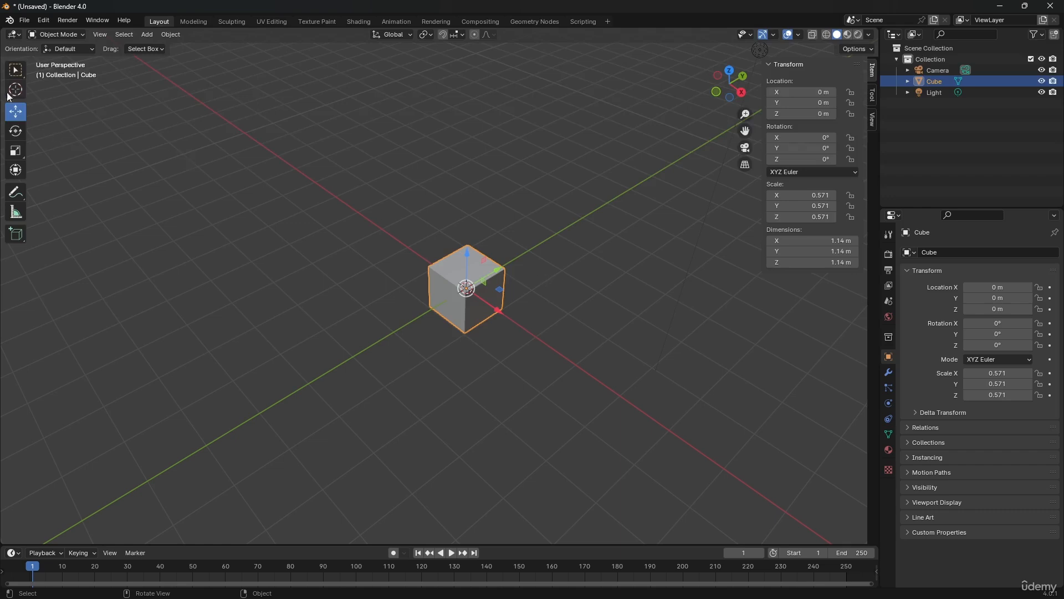
left_click(16, 71)
left_click(560, 288)
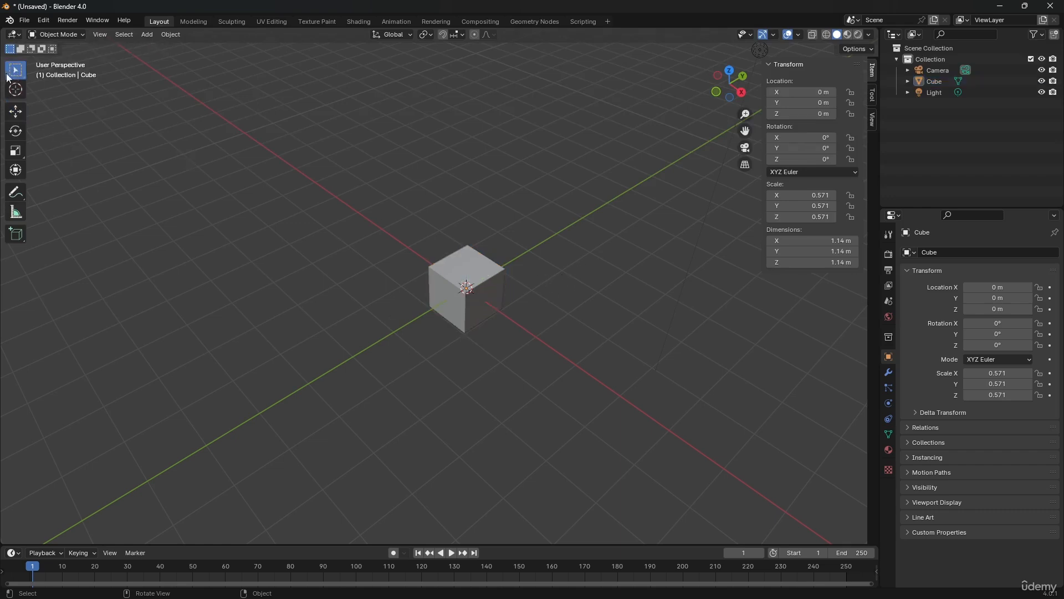
left_click(464, 291)
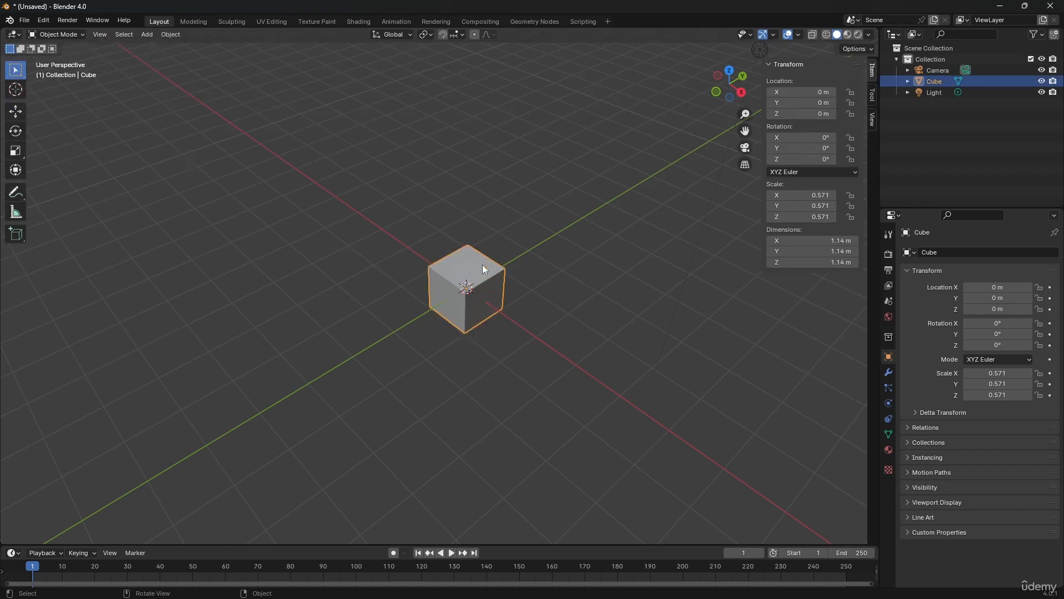
Try moving the selected cube freely without the Move gizmo, and cancel the move
middle_click_drag(482, 265, 596, 318)
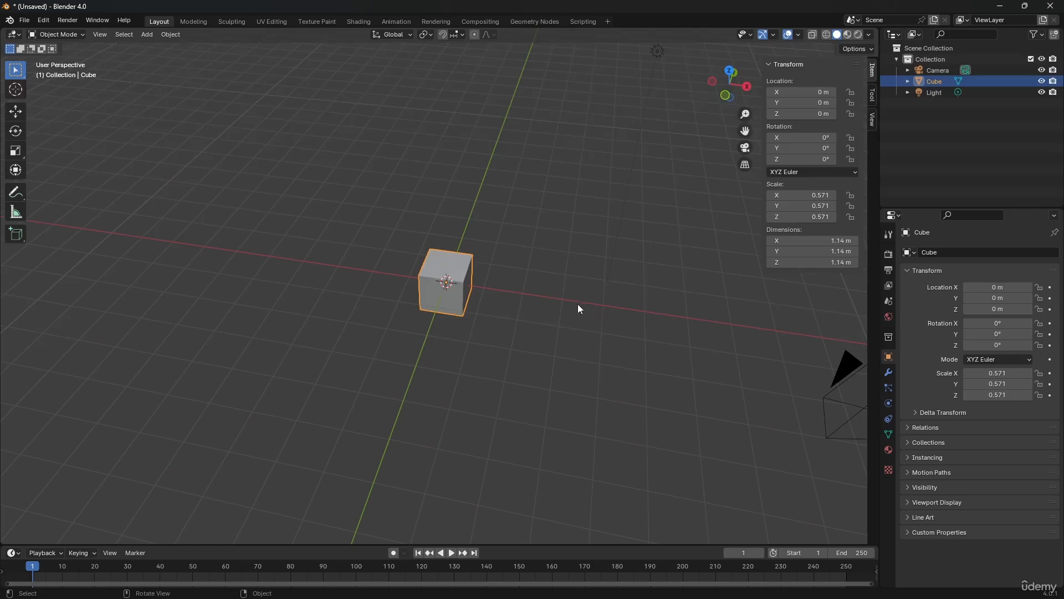
key("g")
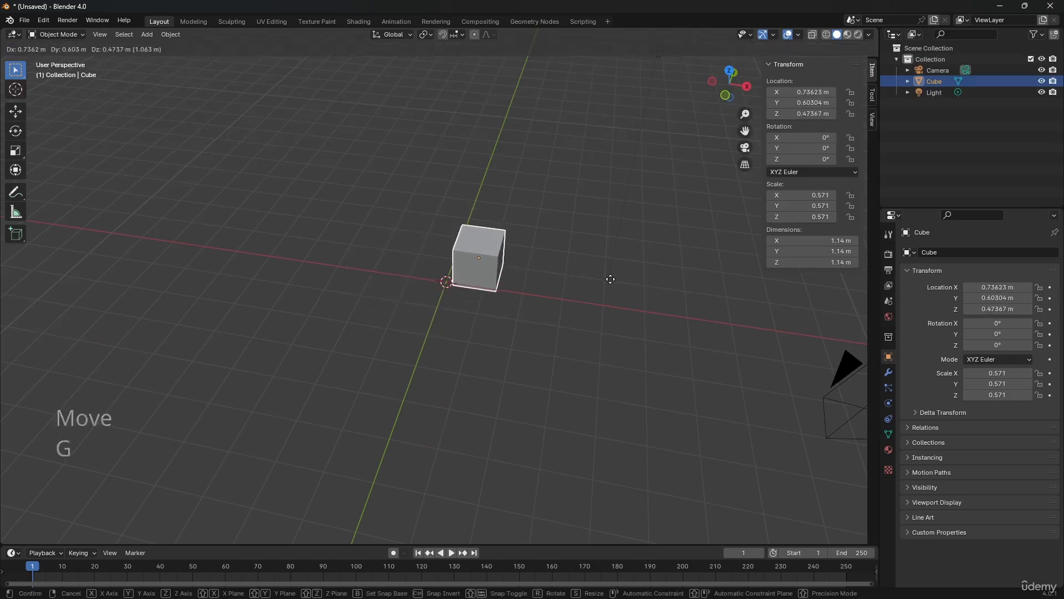
key("Escape")
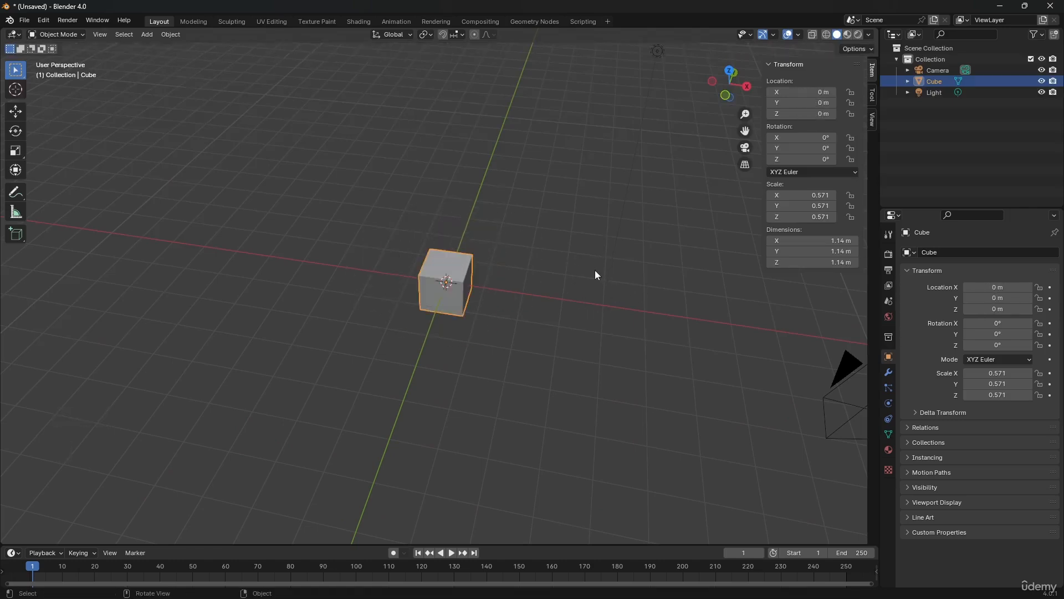
Try moving the cube constrained to the X, Y and Z axes in turn, and cancel the move
key("g")
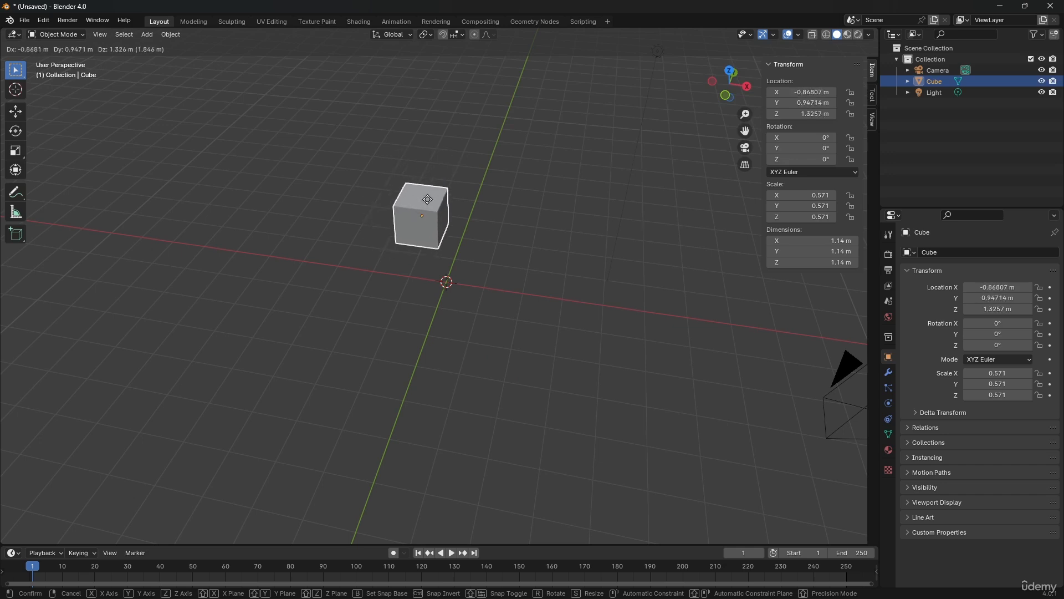
key("x")
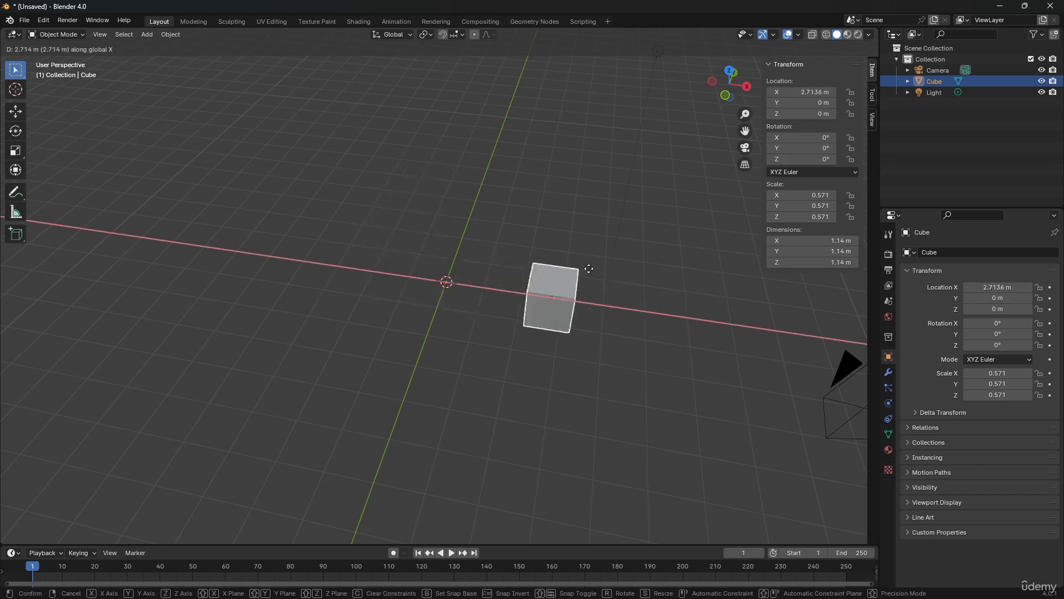
key("y")
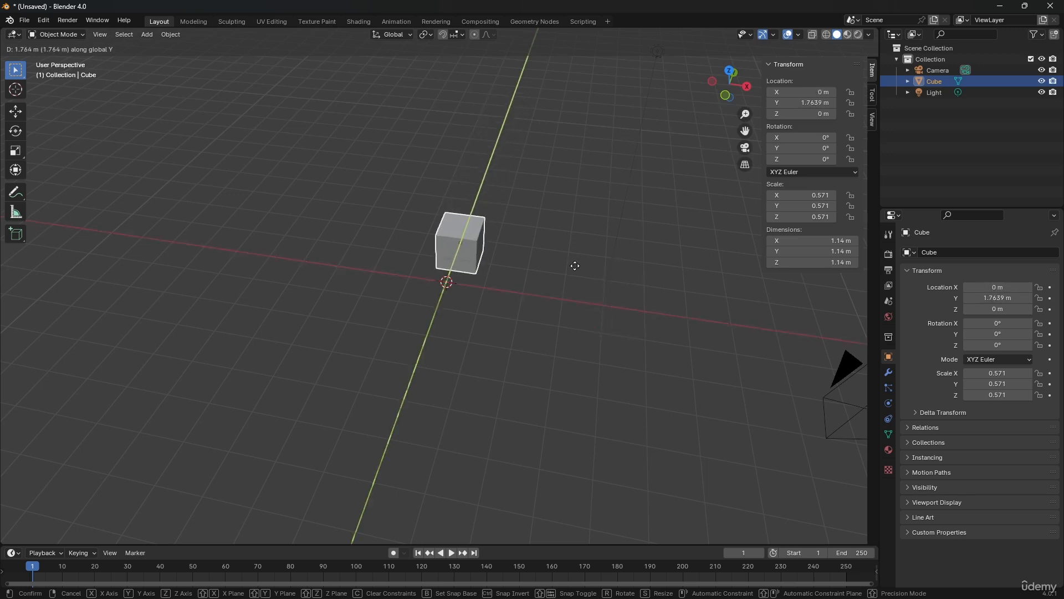
key("x")
key("y")
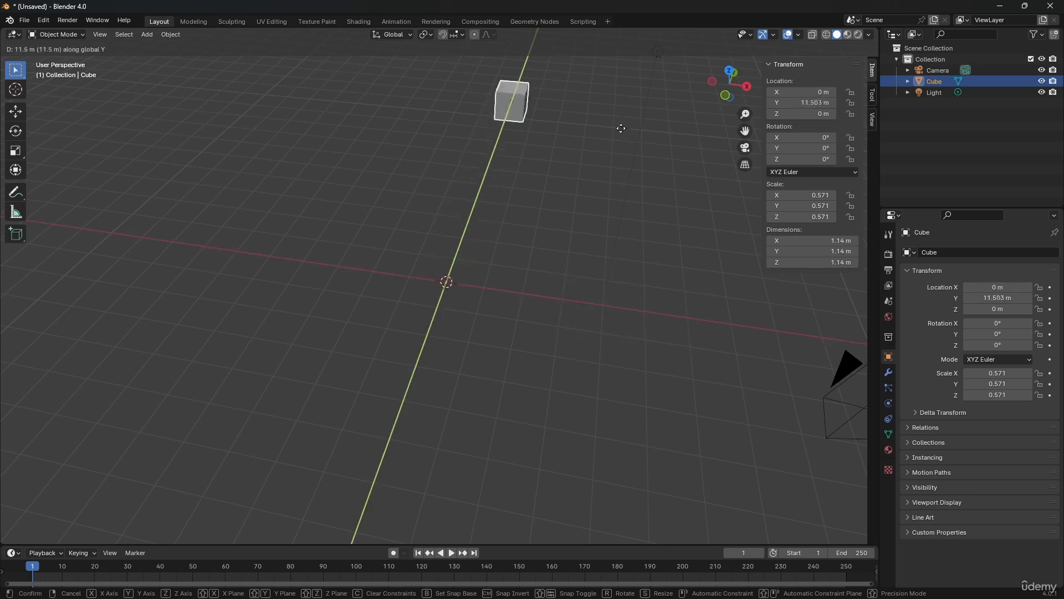
key("z")
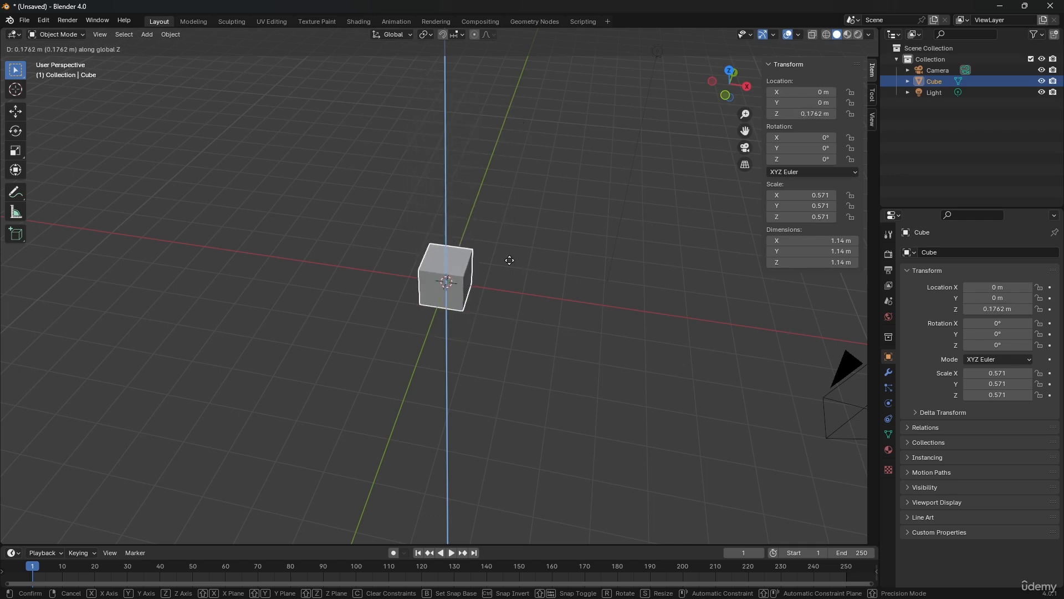
key("x")
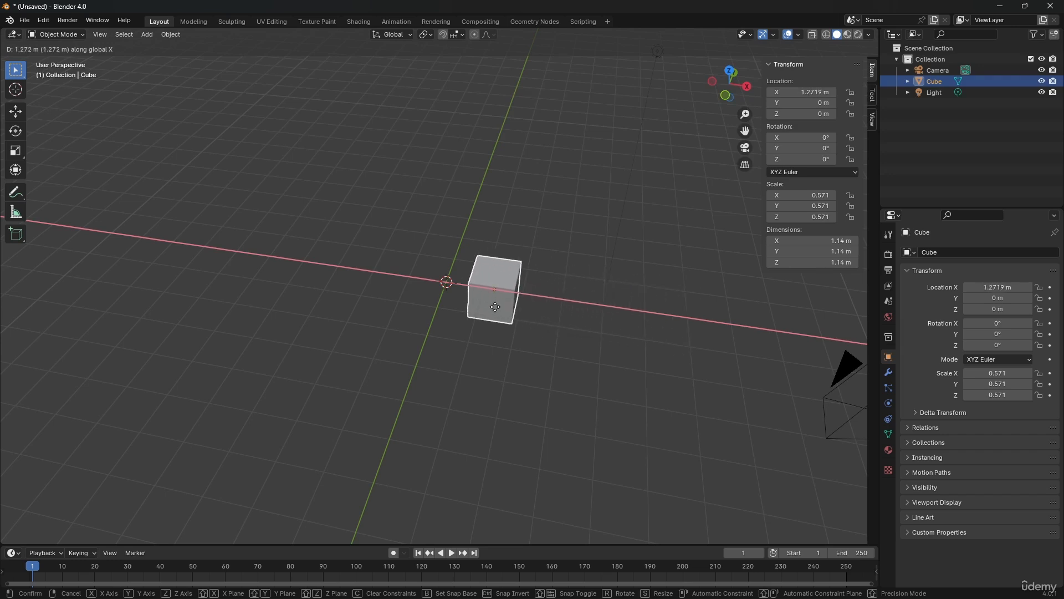
right_click(496, 309)
Try moving the cube exactly 5 m along the X axis, undo it, and cancel a second attempt at the same move
key("g")
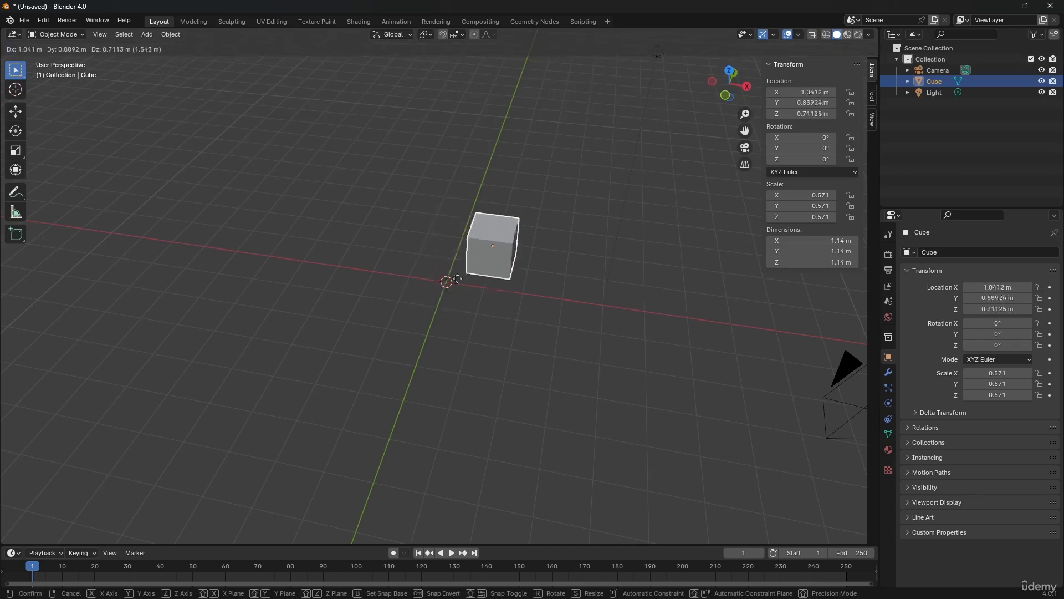
key("x")
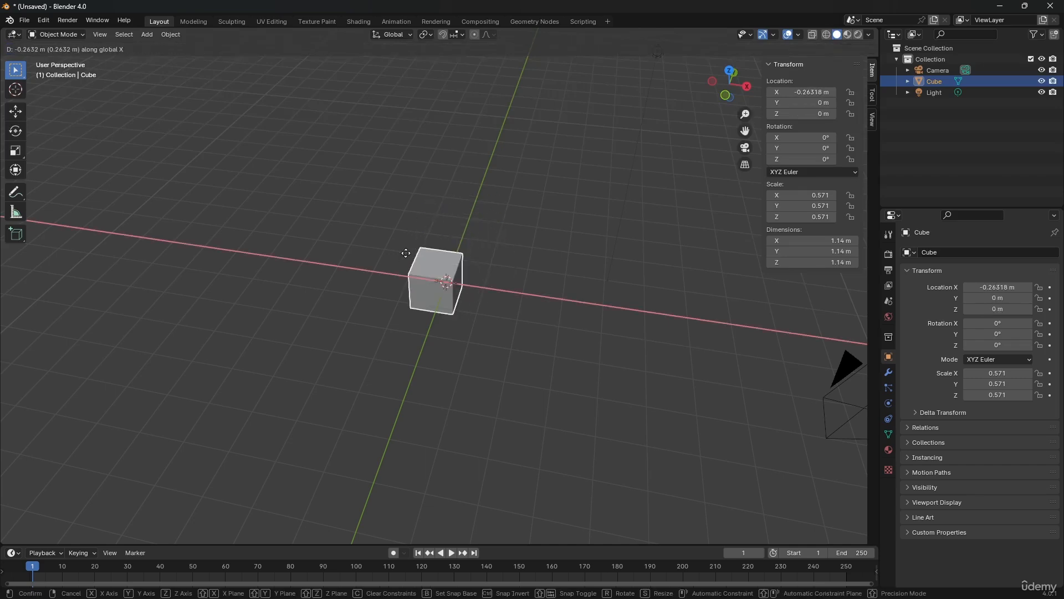
type("5")
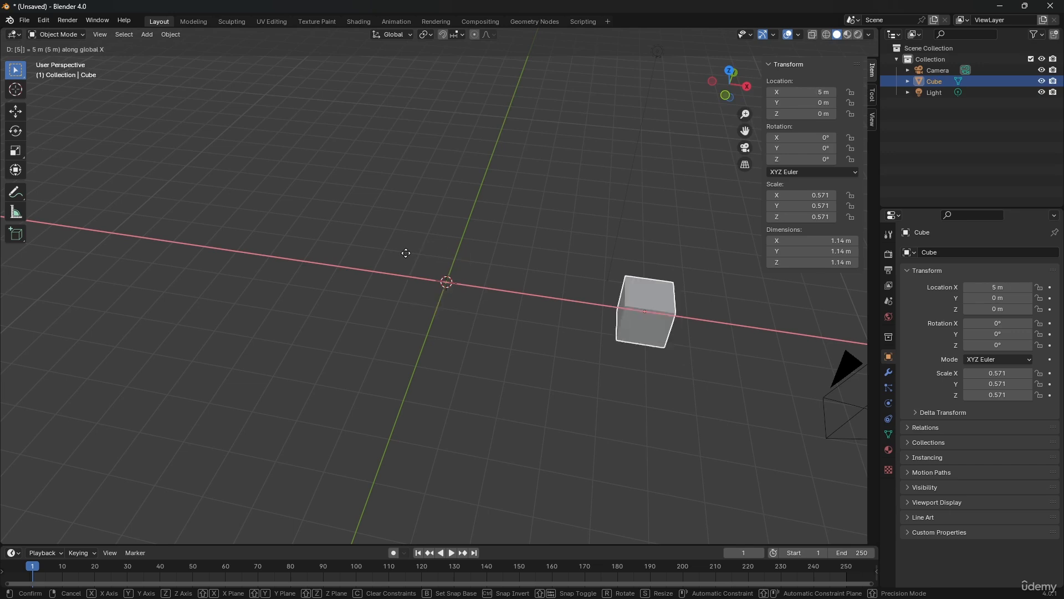
key("Return")
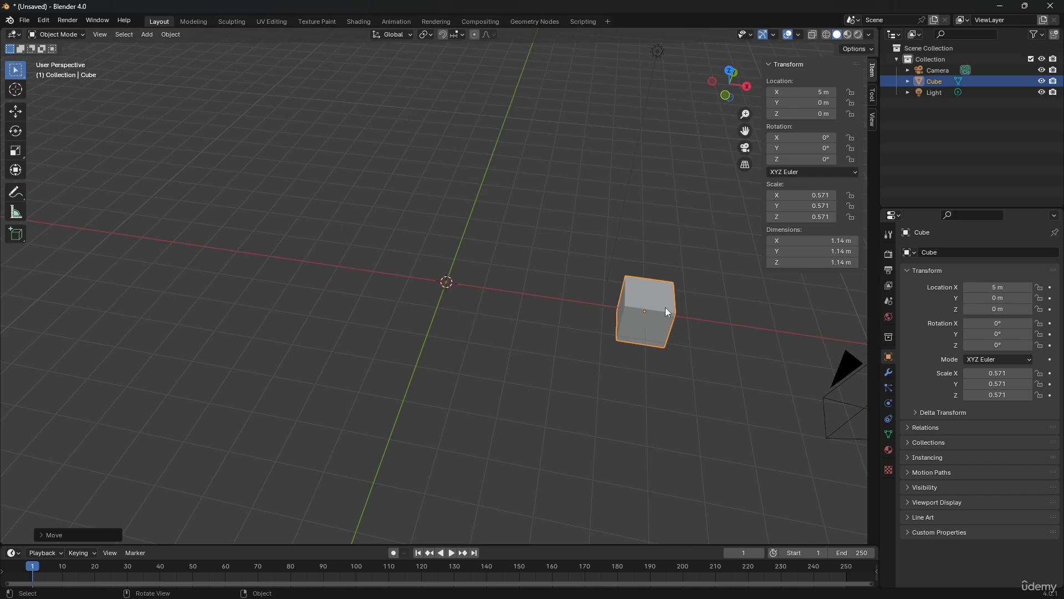
key("ctrl+z")
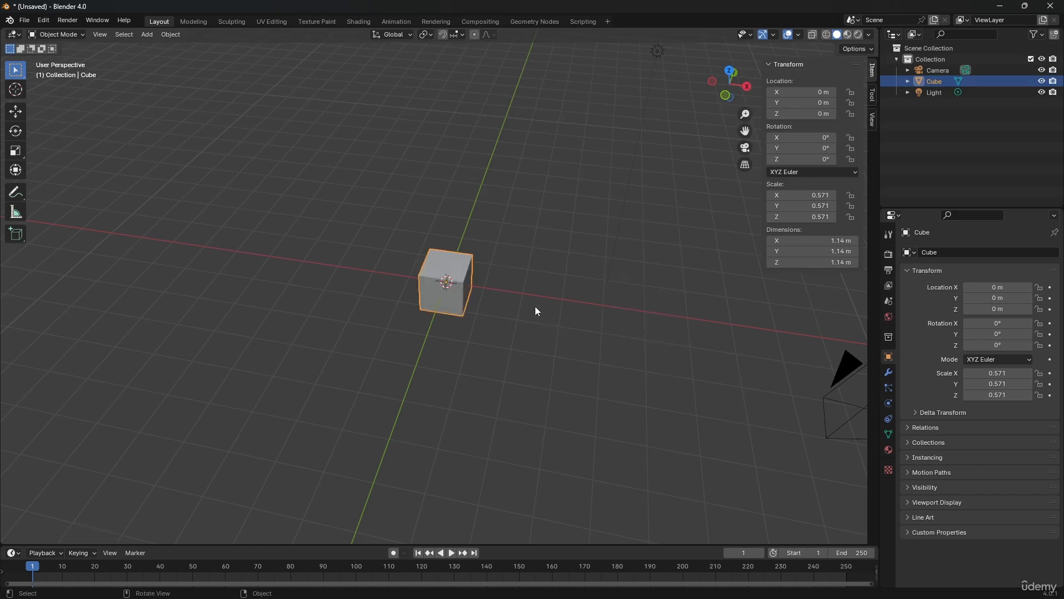
key("g")
type("x")
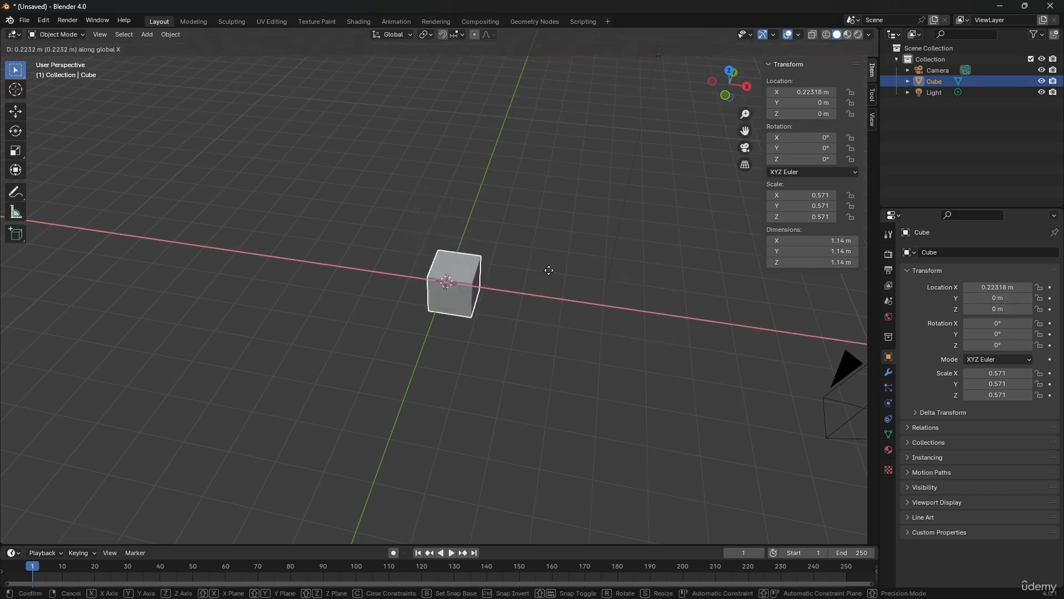
type("5")
right_click(549, 270)
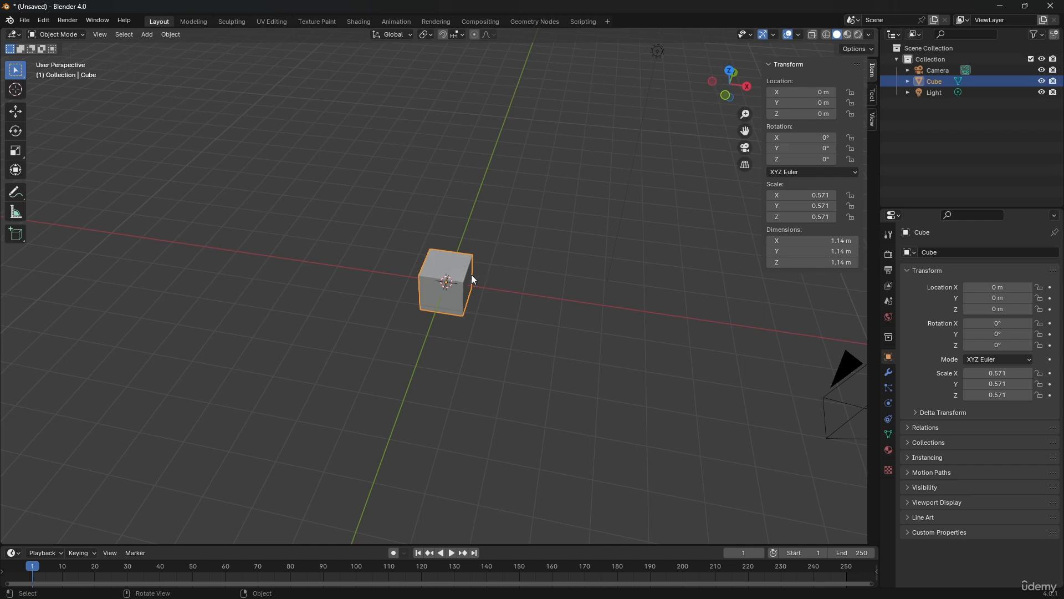
Move the cube exactly 3 m along the global X axis
key("g")
key("x")
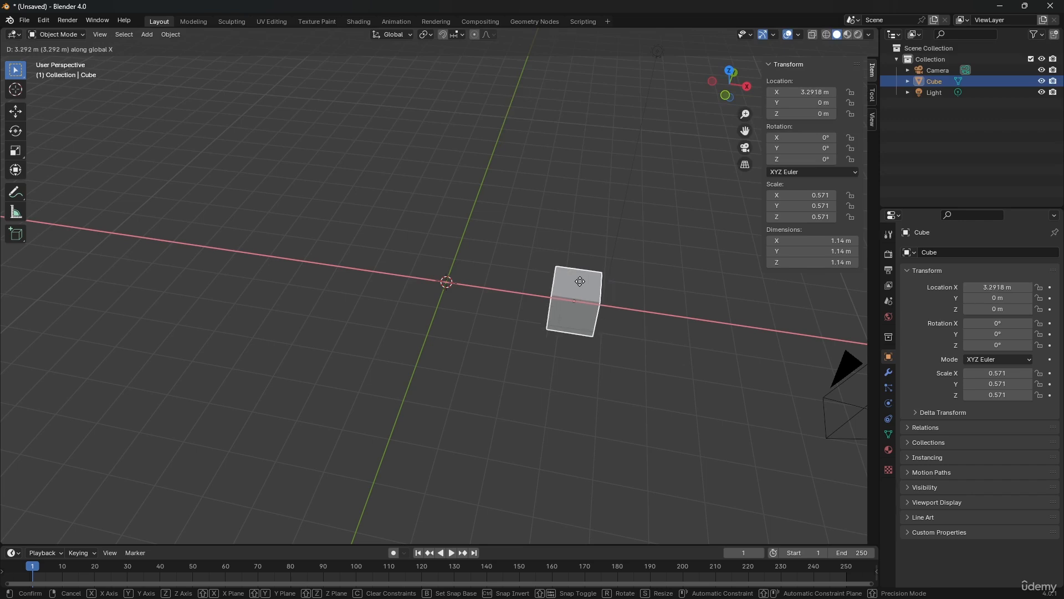
type("3")
key("Return")
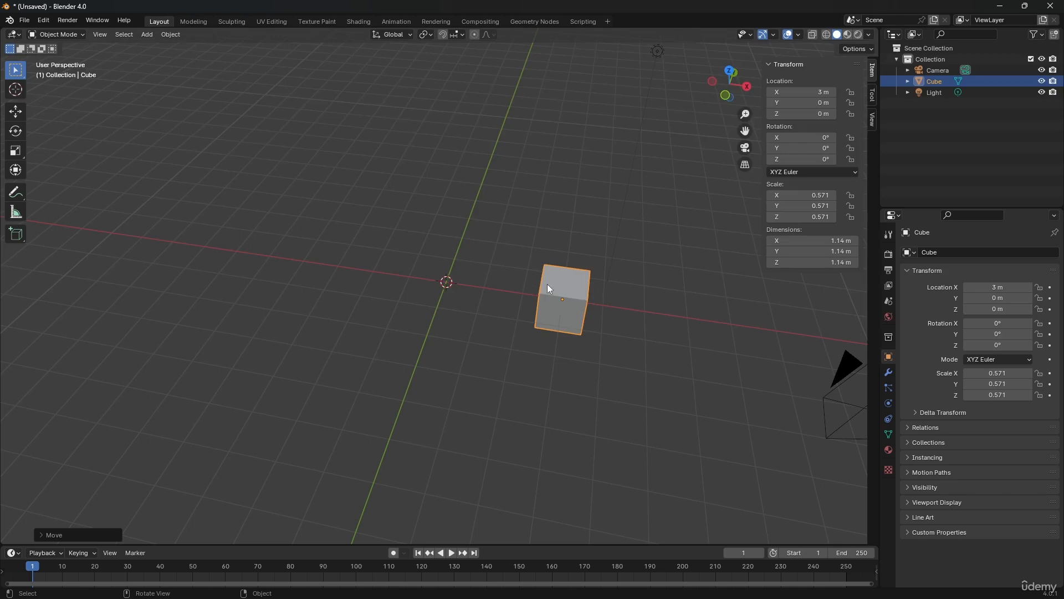
Rotate the cube 45° around the global Z axis, and clear its rotation and location
middle_click_drag(590, 306, 542, 284, "shift")
scroll(542, 273, "up", 3)
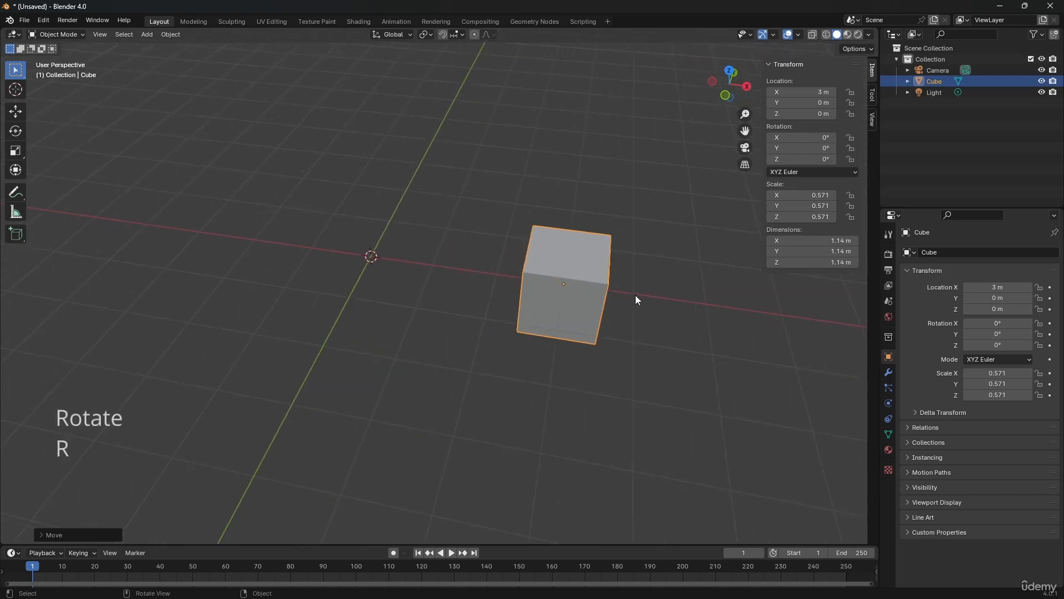
key("r")
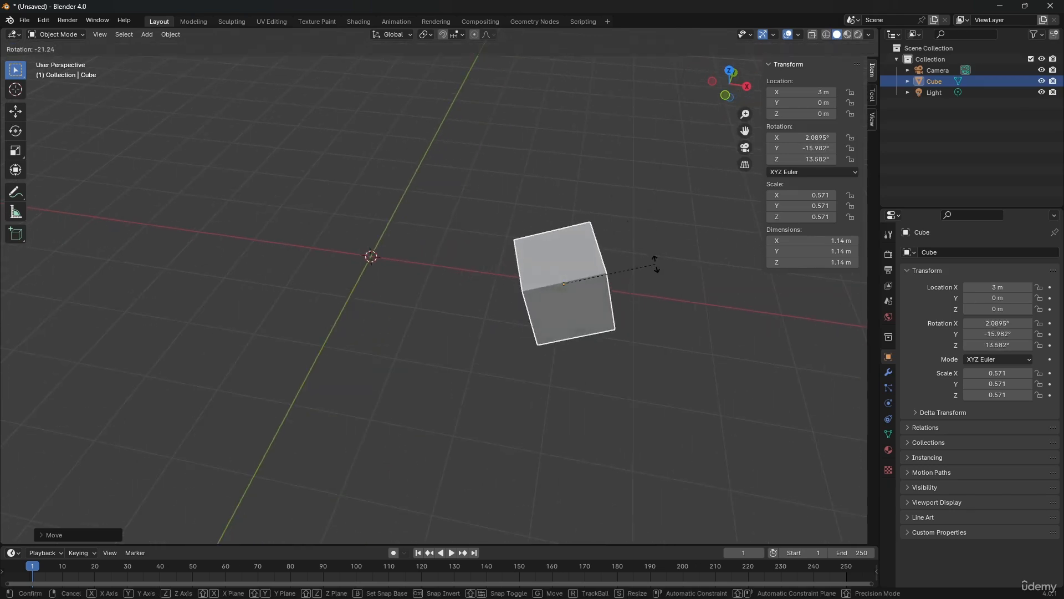
key("x")
key("z")
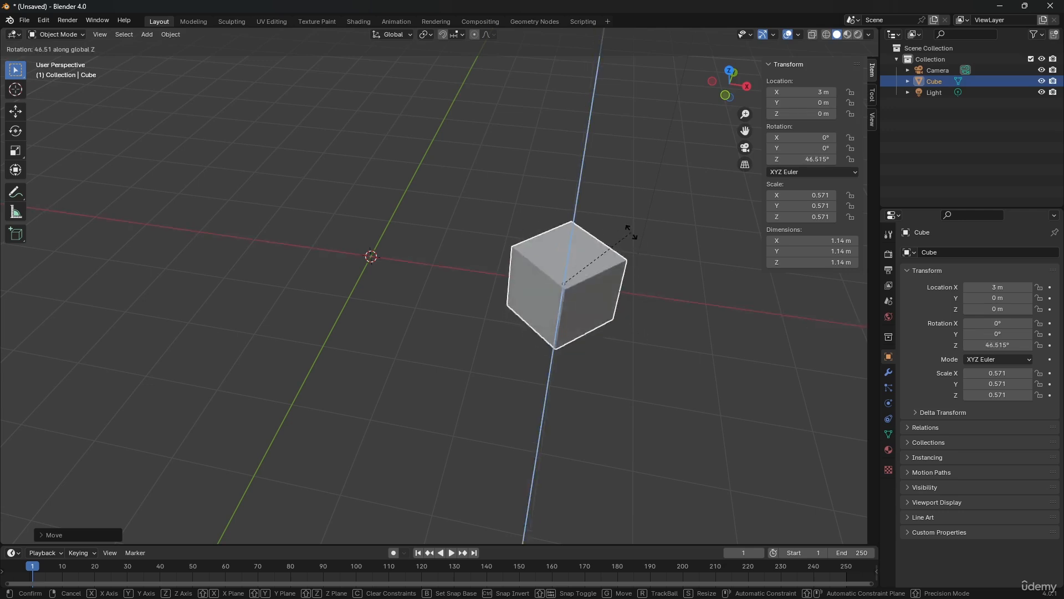
type("45")
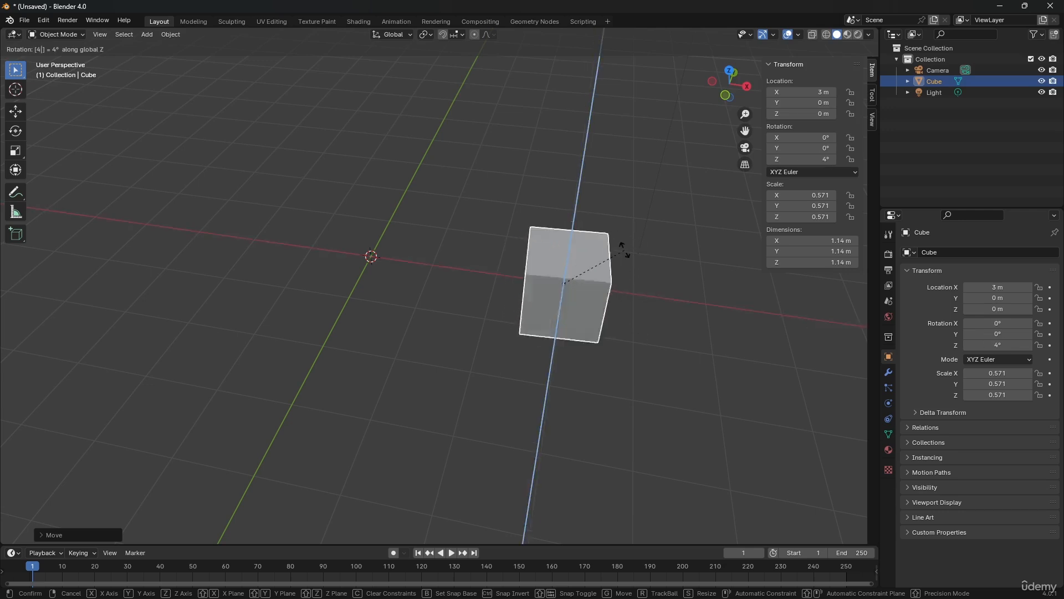
key("Return")
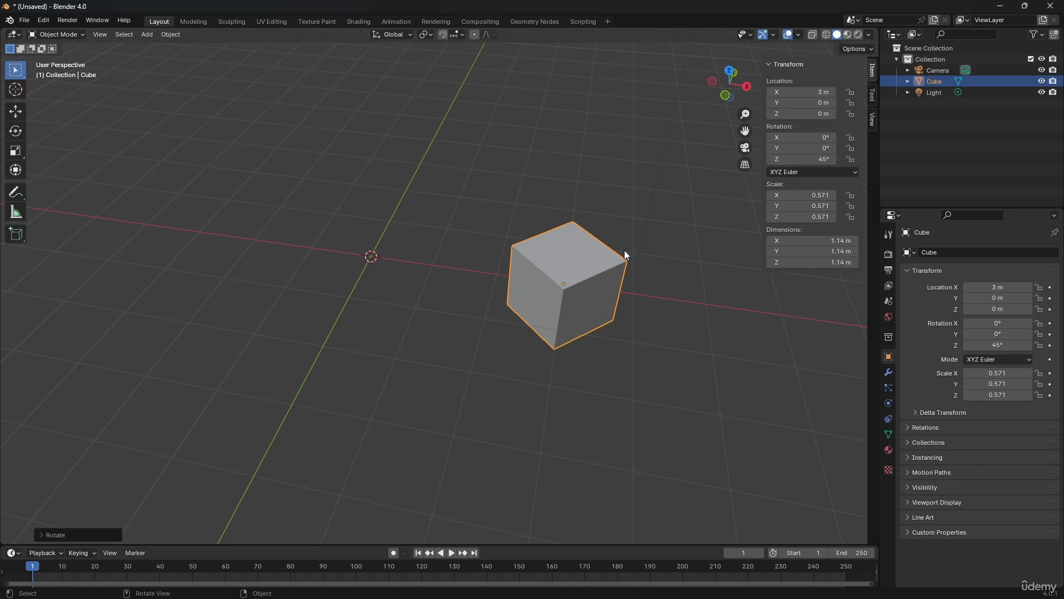
key("alt+r")
key("alt+g")
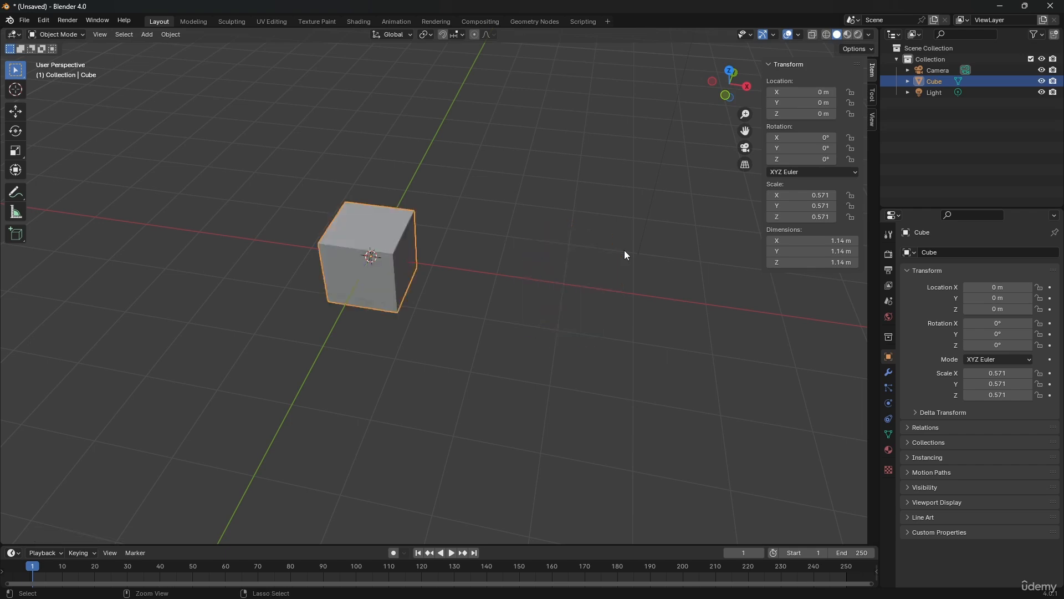
Try scaling the cube uniformly and along the X, Y and Z axes in turn, and cancel the scaling
key("s")
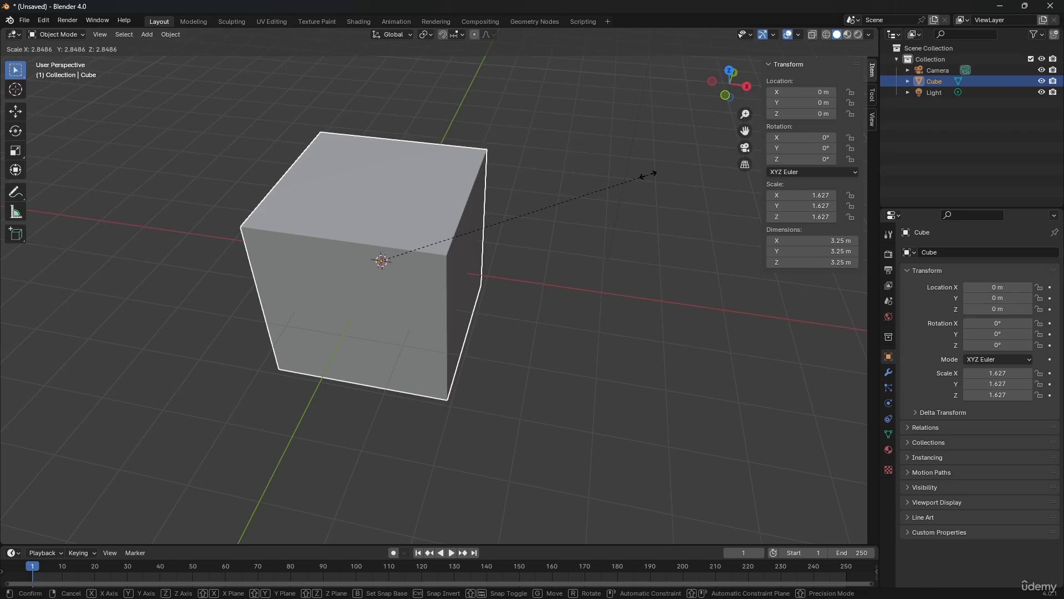
key("x")
key("y")
key("z")
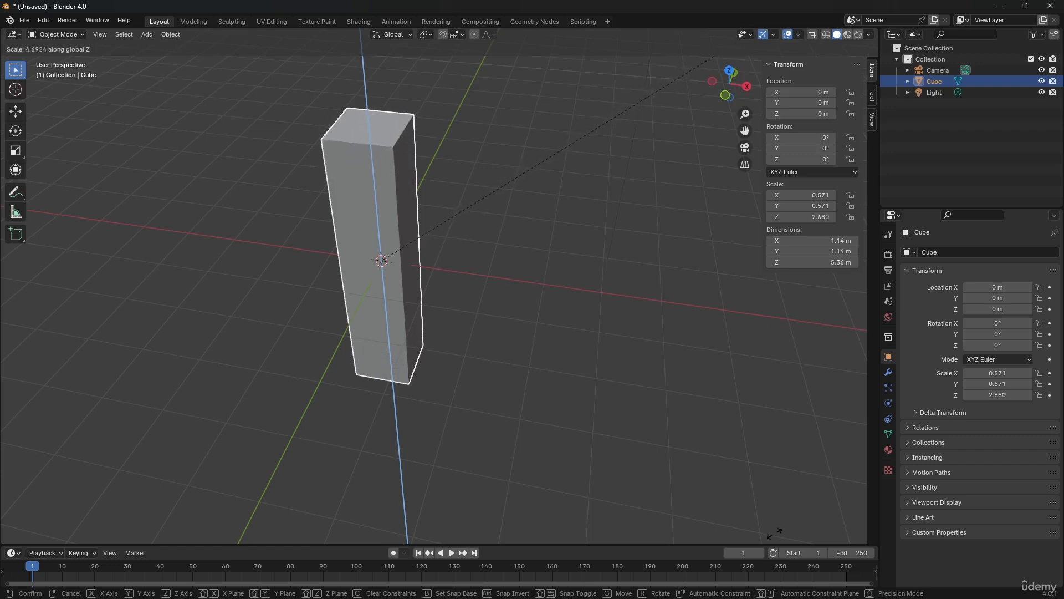
right_click(539, 263)
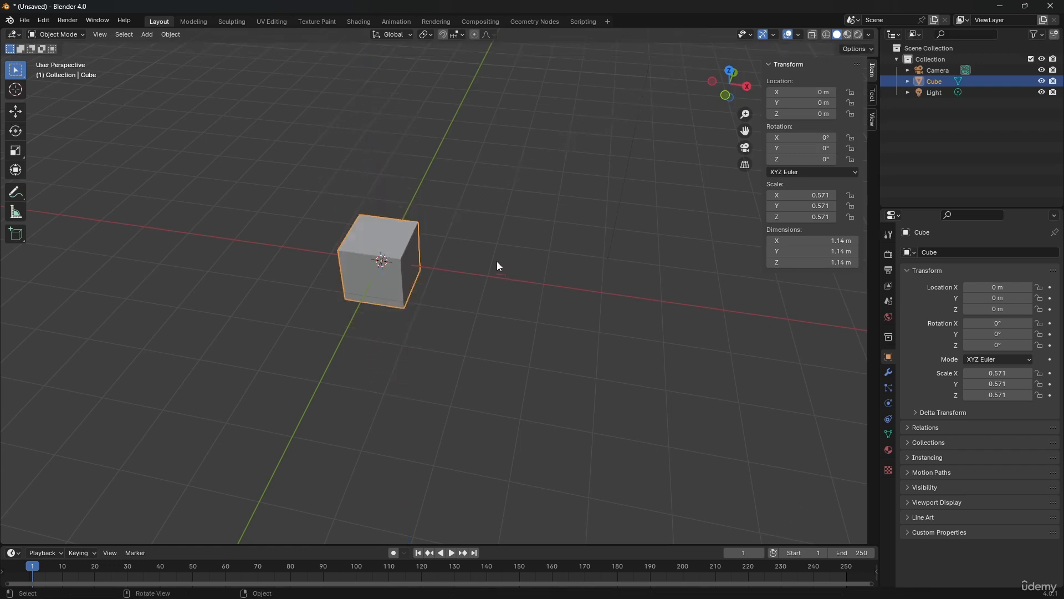
Deselect and reselect the cube, move it freely to about X 7.3 m, Y 3.2 m, Z 1.5 m, and clear its location
left_click(482, 243)
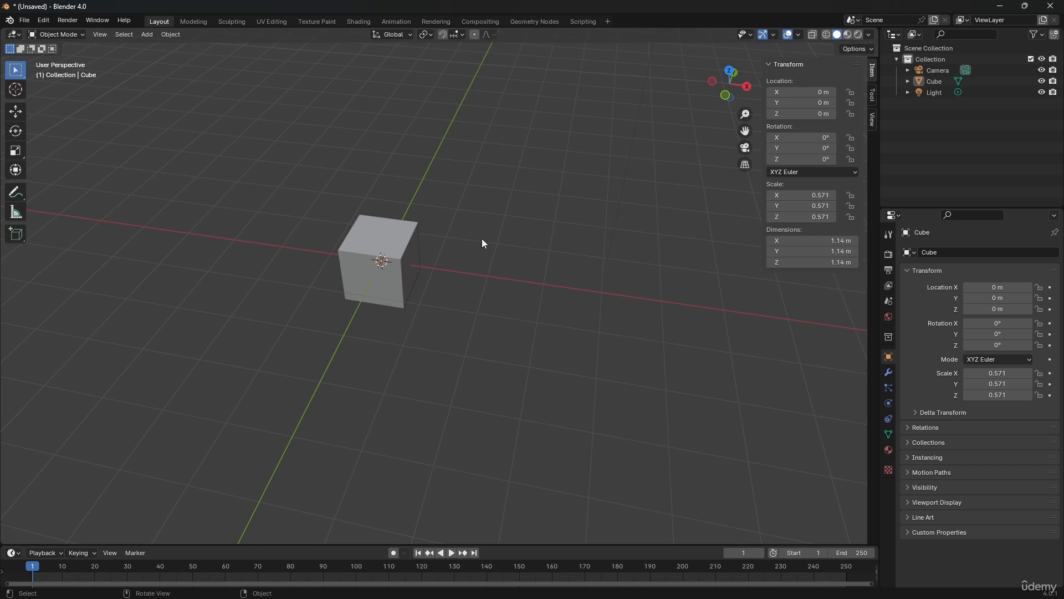
scroll(482, 238, "down", 3)
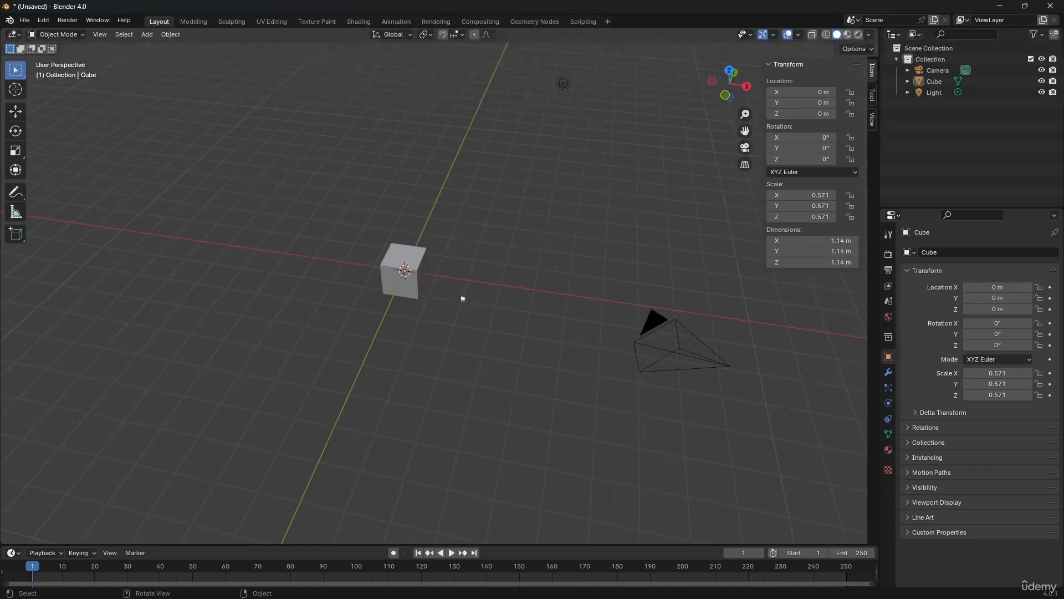
left_click(408, 264)
left_click_drag(387, 271, 638, 204)
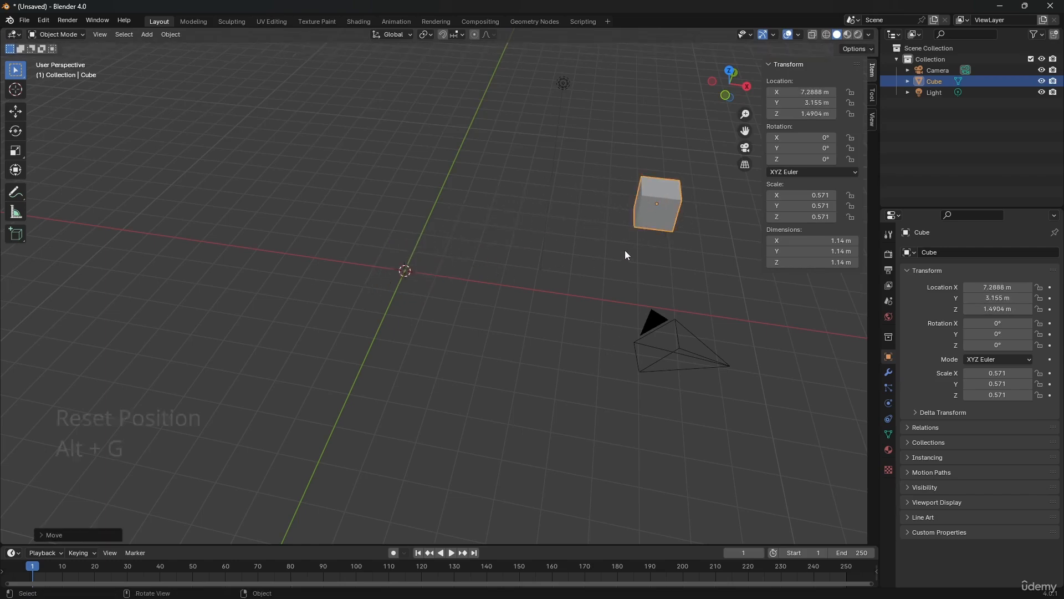
key("alt+g")
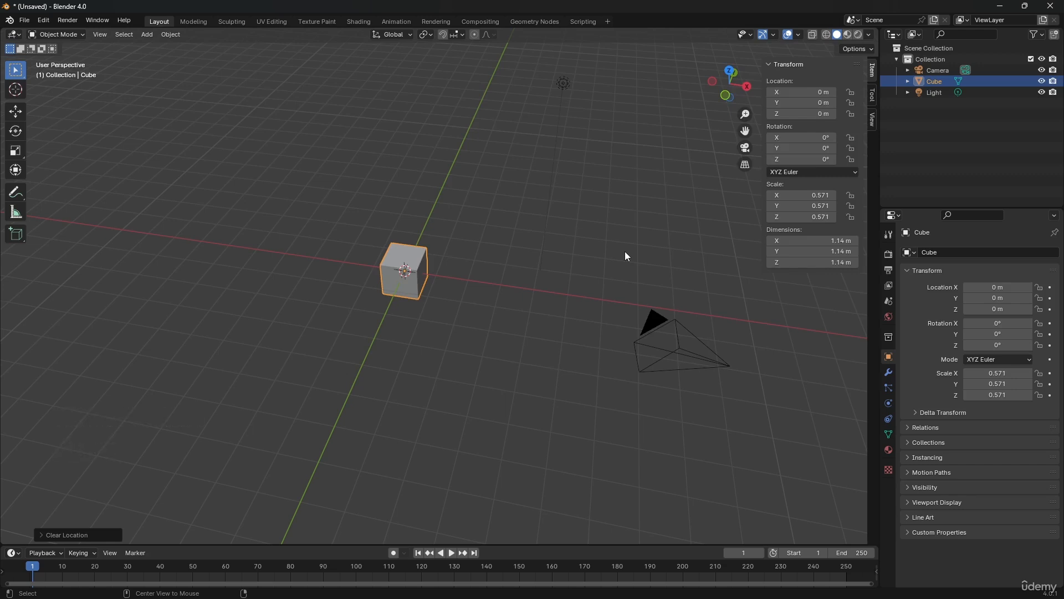
Rotate the cube freely in the current view, and clear its rotation
key("r")
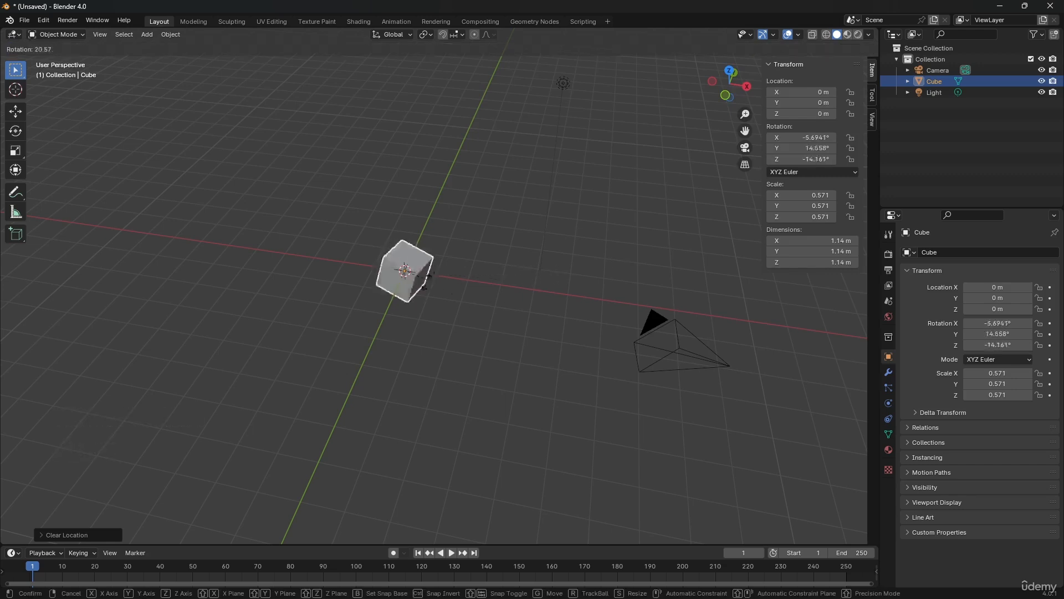
left_click(433, 324)
key("alt+r")
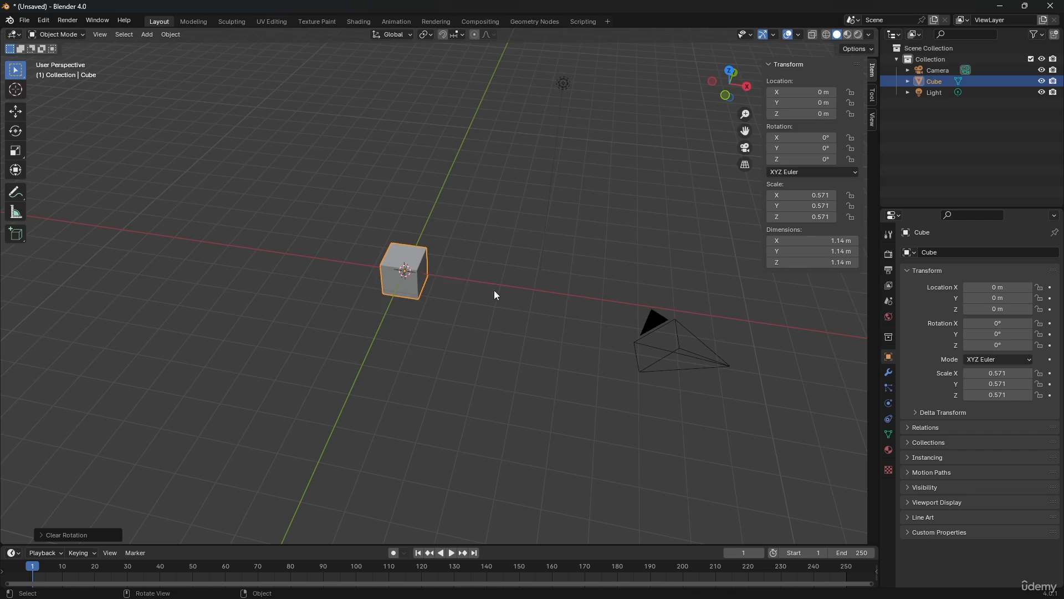
Scale the cube uniformly to about 1.315, stretch it along X to a scale of about 4.135, and reset its scale
key("s")
key("x")
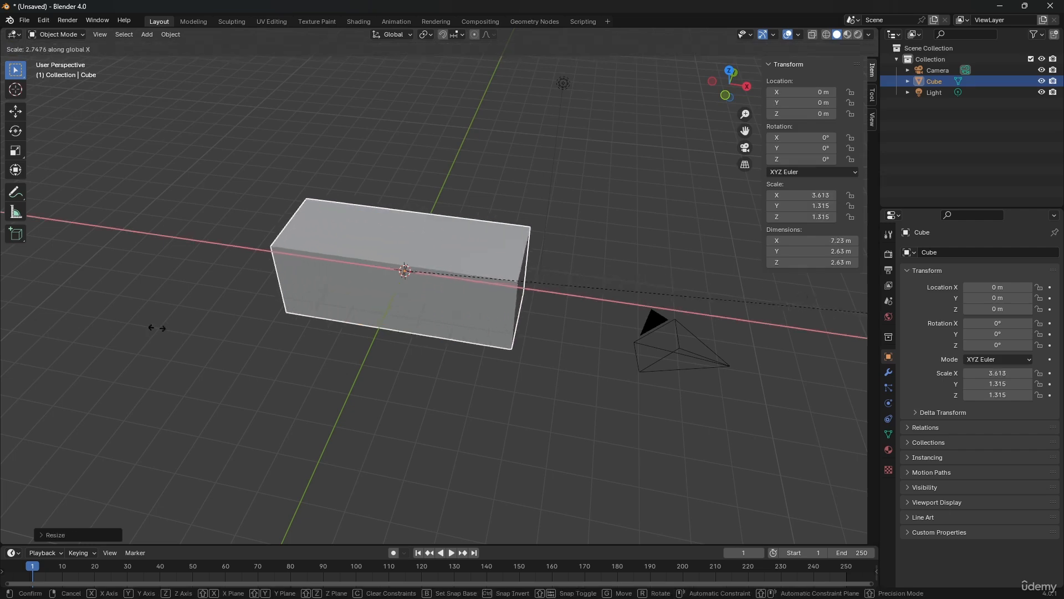
left_click(271, 316)
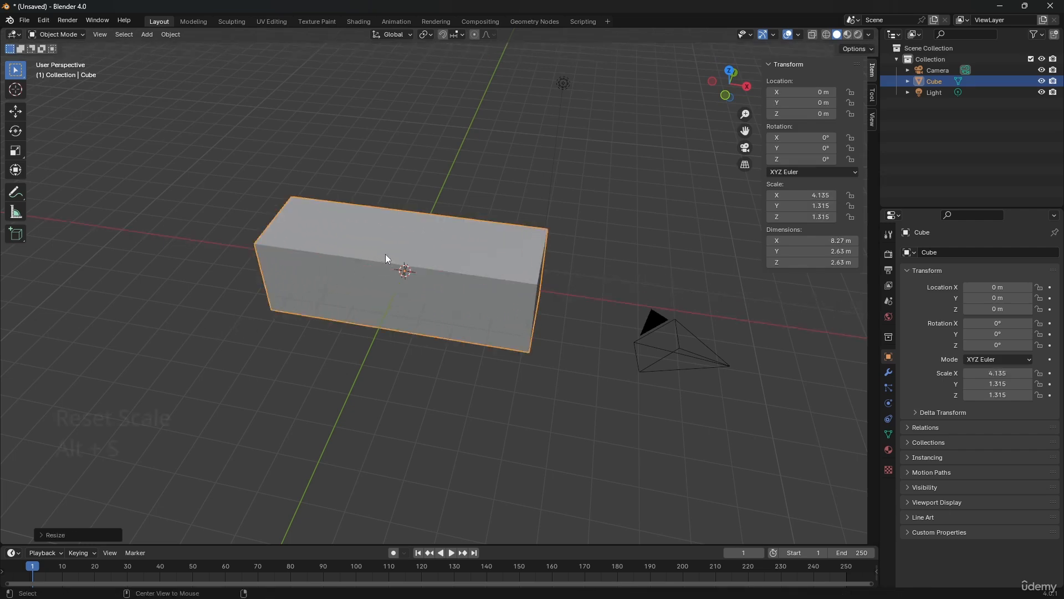
key("alt+s")
Select the light, reselect the cube, and examine the cube and its transform values up close
left_click(550, 150)
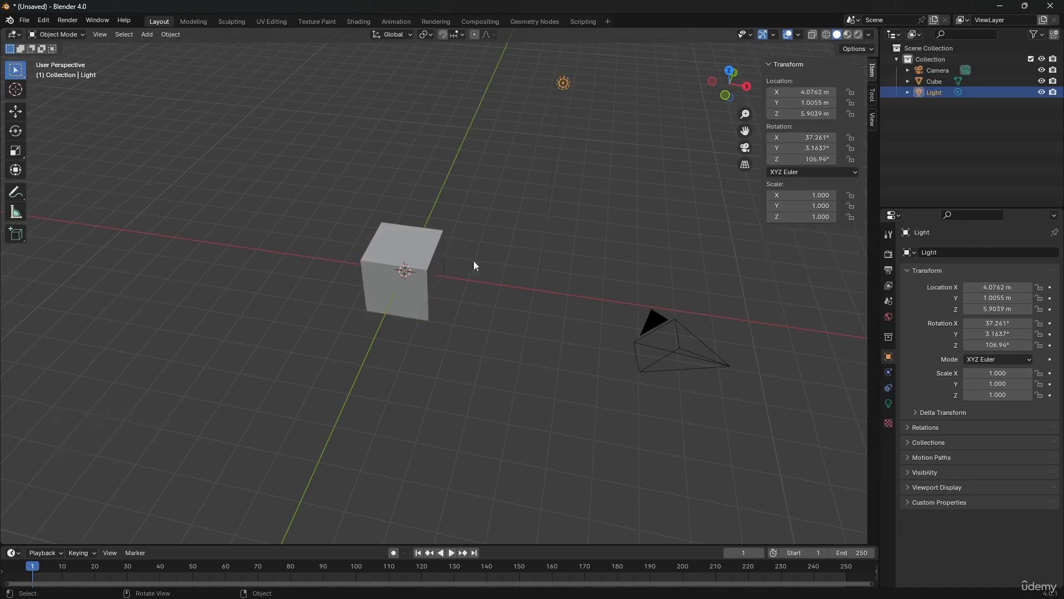
left_click(436, 267)
right_click(806, 94)
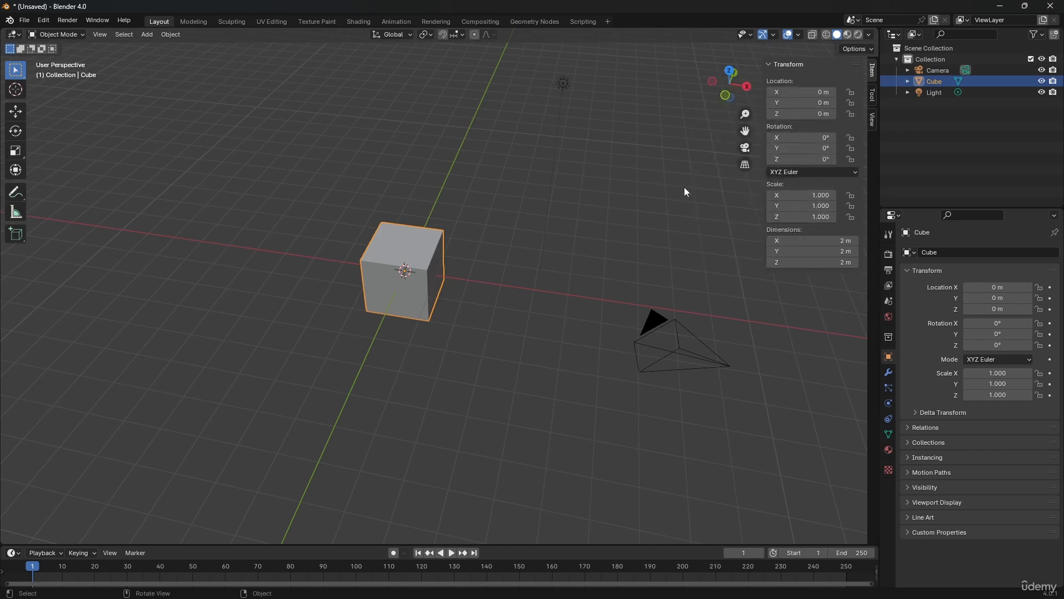
scroll(354, 258, "up", 4)
middle_click_drag(324, 232, 354, 255, "shift")
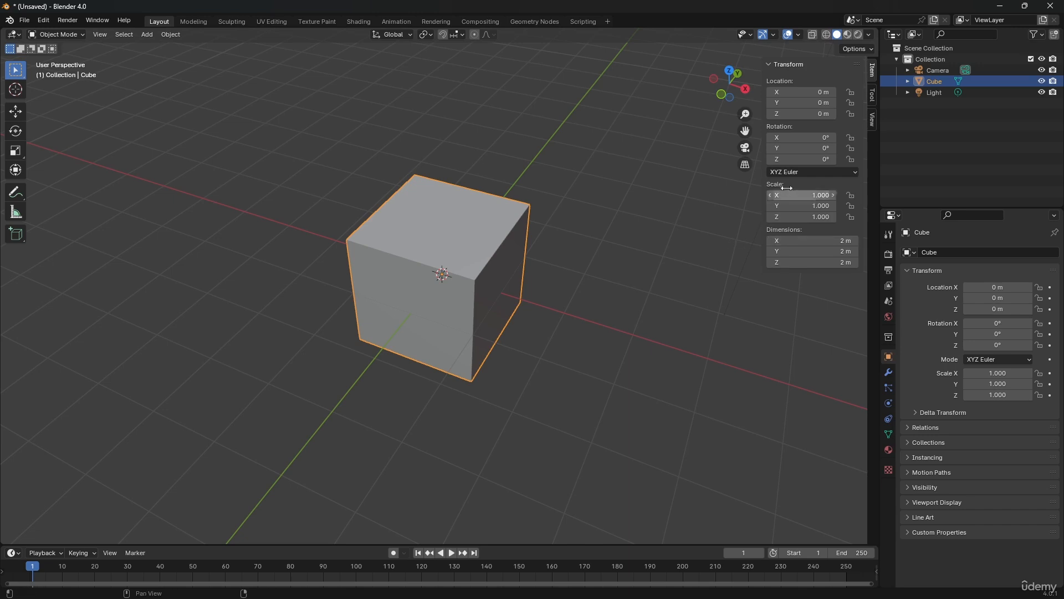
Set the cube's scale to 3 on all three axes, and set it back to 1 on all three
left_click_drag(791, 194, 791, 217)
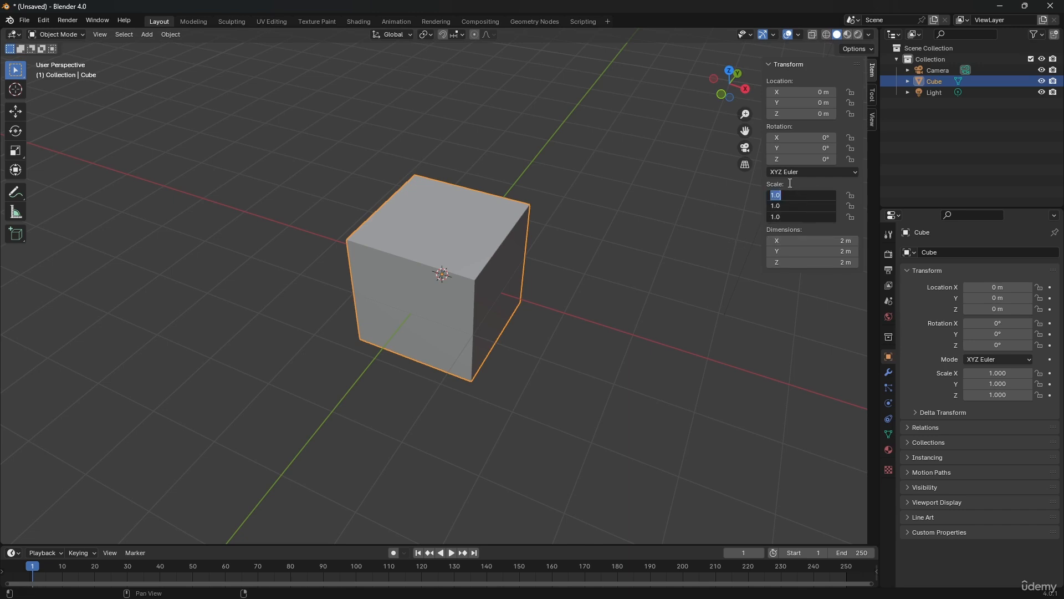
type("3")
key("Return")
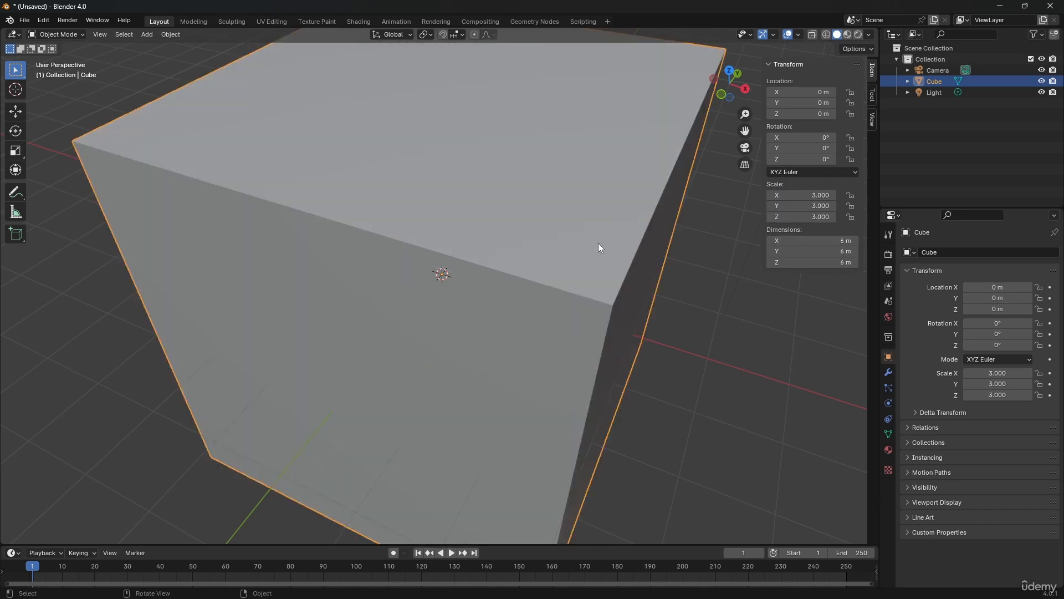
scroll(598, 248, "down", 2)
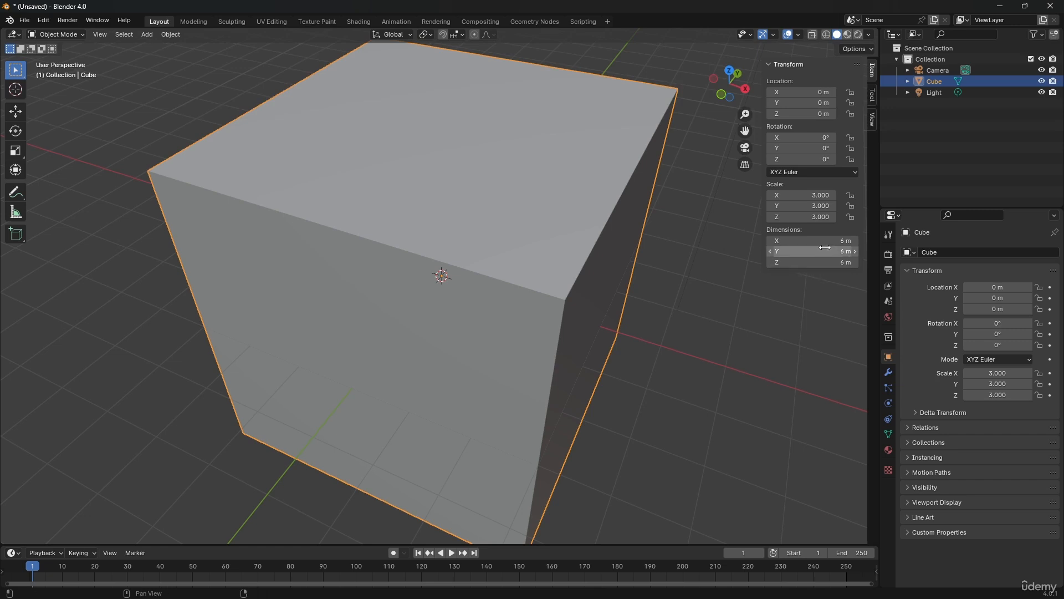
left_click_drag(811, 195, 810, 216)
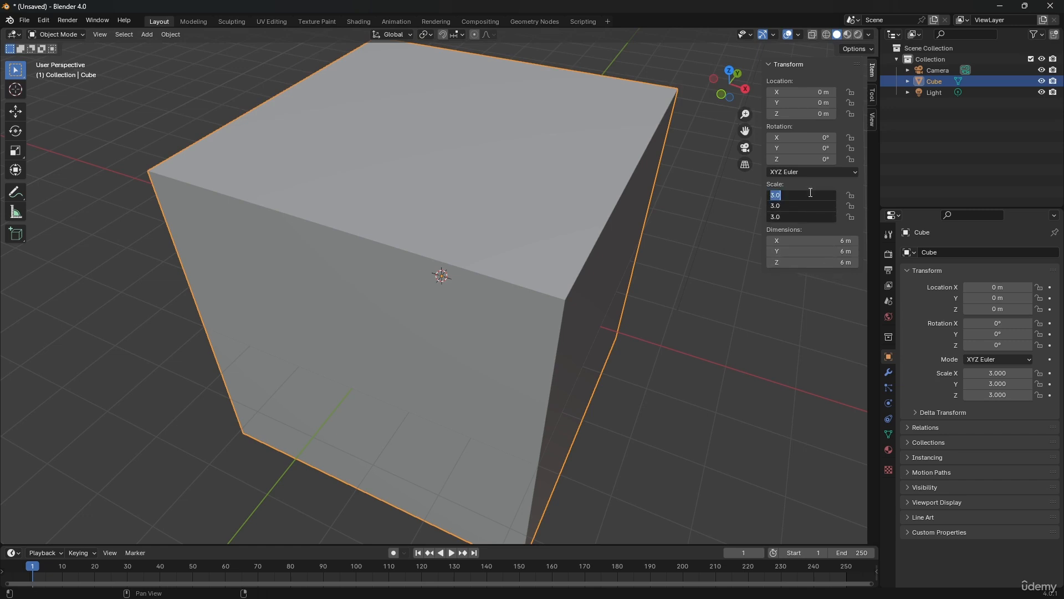
type("1")
key("Return")
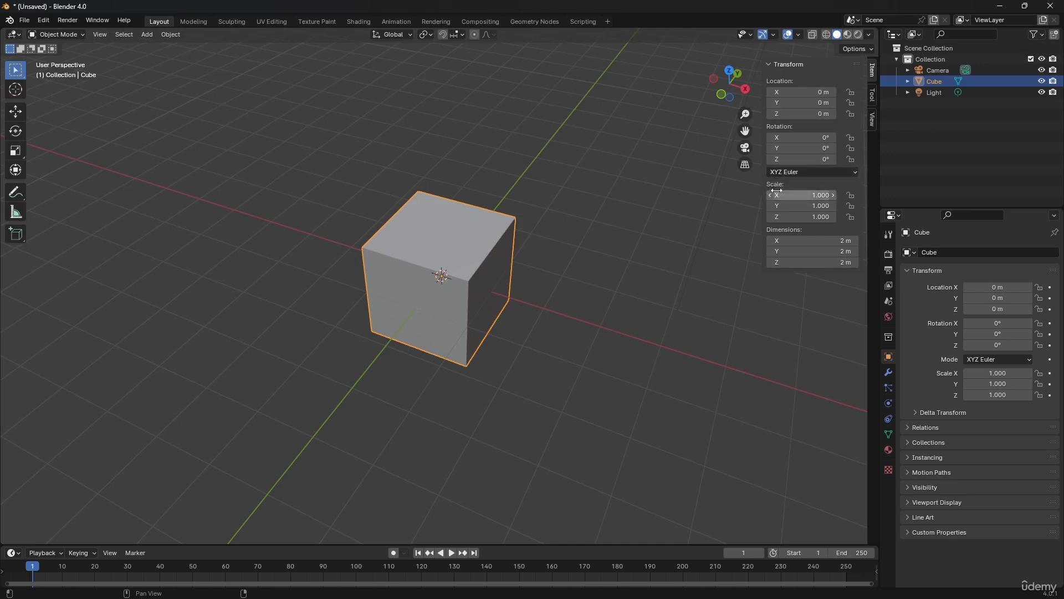
Scale the cube to about 1.910 along X and 0.420 along Y, and apply its scale
left_click_drag(795, 195, 760, 207)
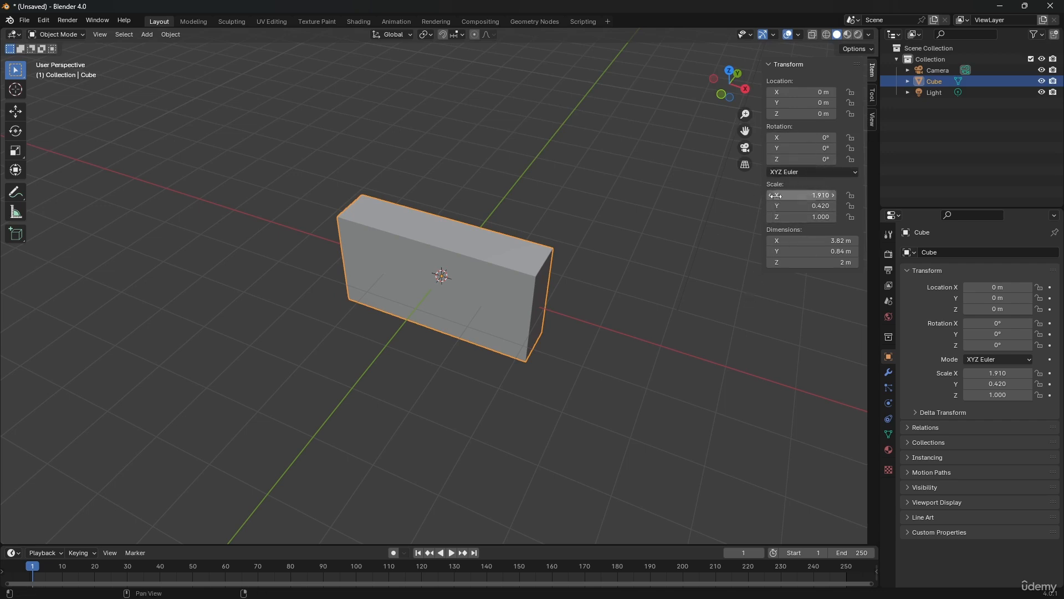
key("ctrl+a")
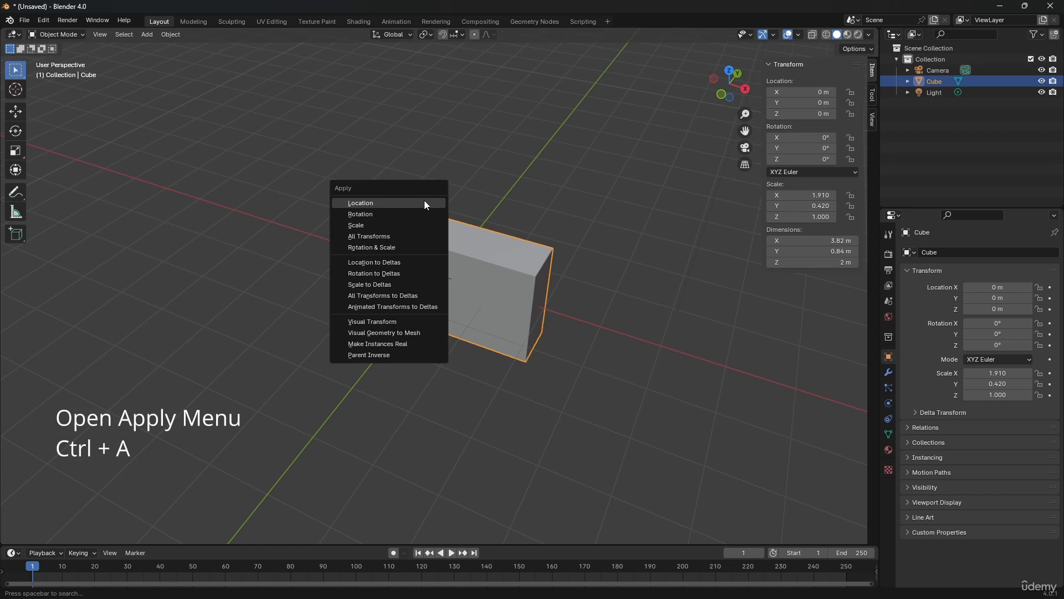
left_click(356, 225)
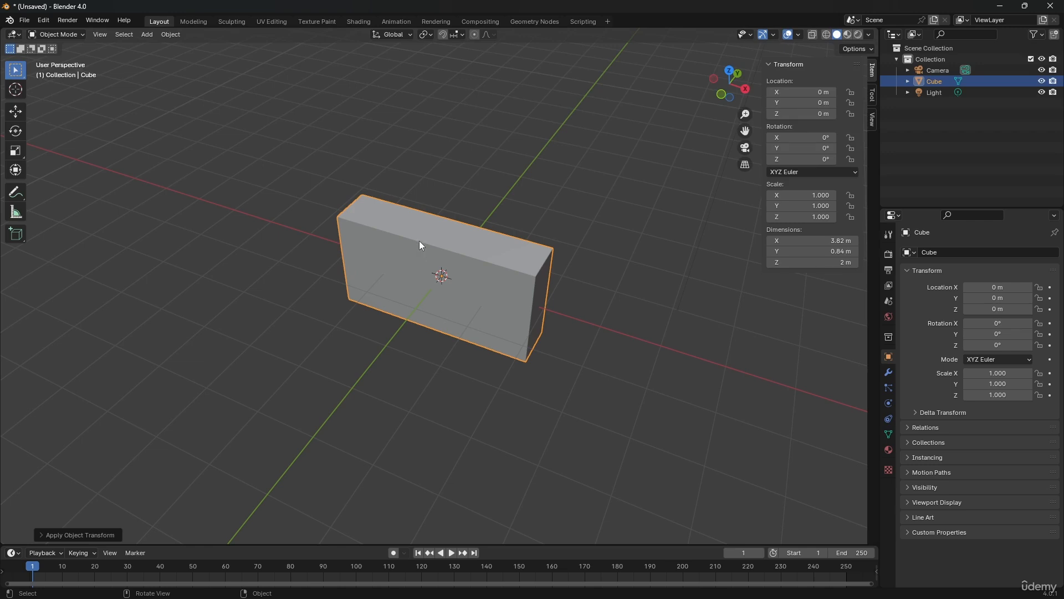
Apply the reshaped cube's scale once more, and deselect the cube
left_click(174, 34)
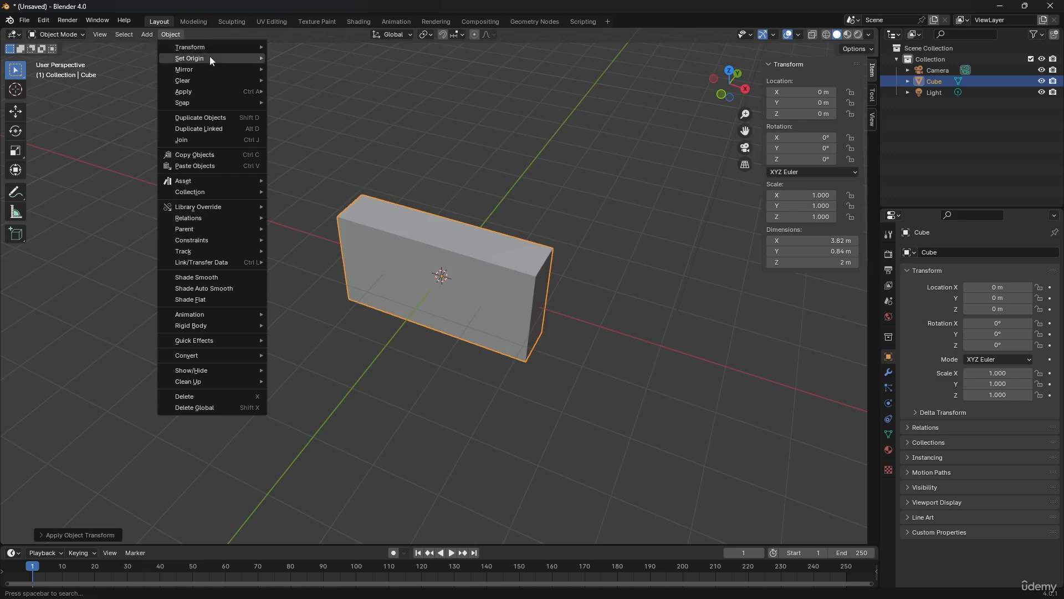
mouse_move(214, 60)
mouse_move(216, 97)
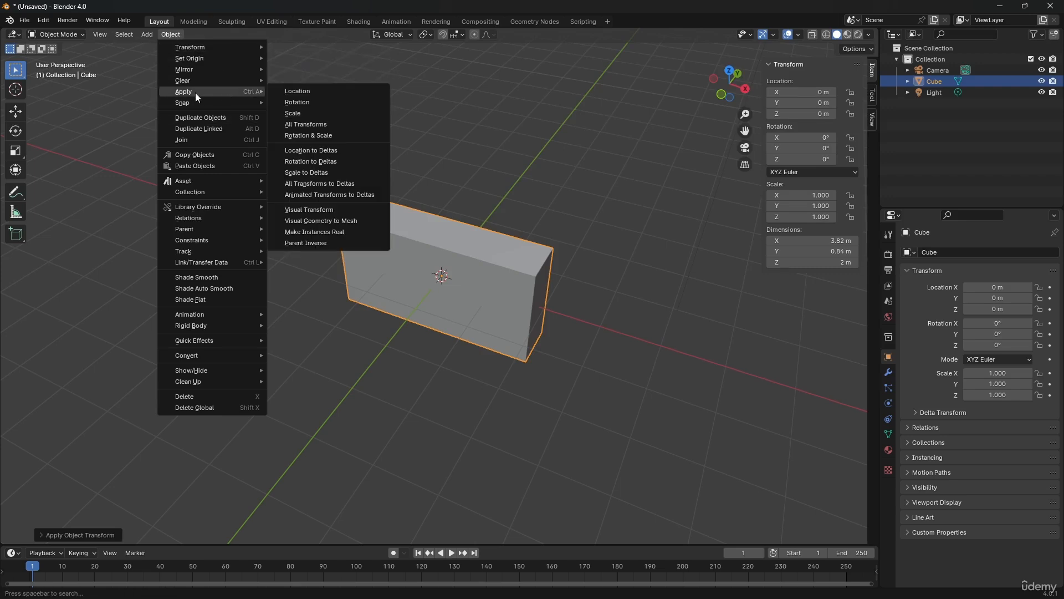
left_click(306, 113)
left_click(527, 147)
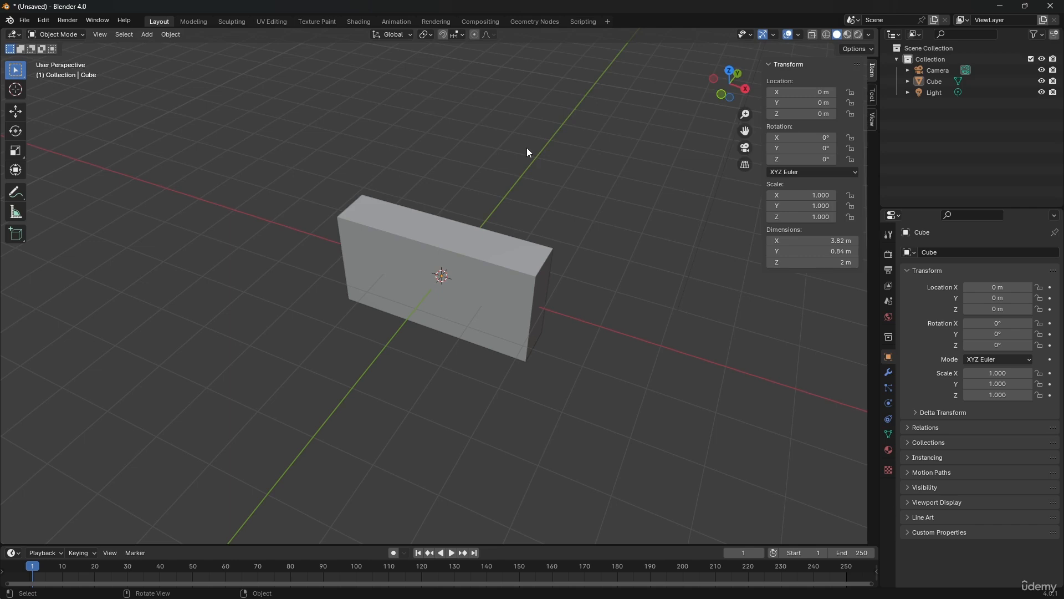